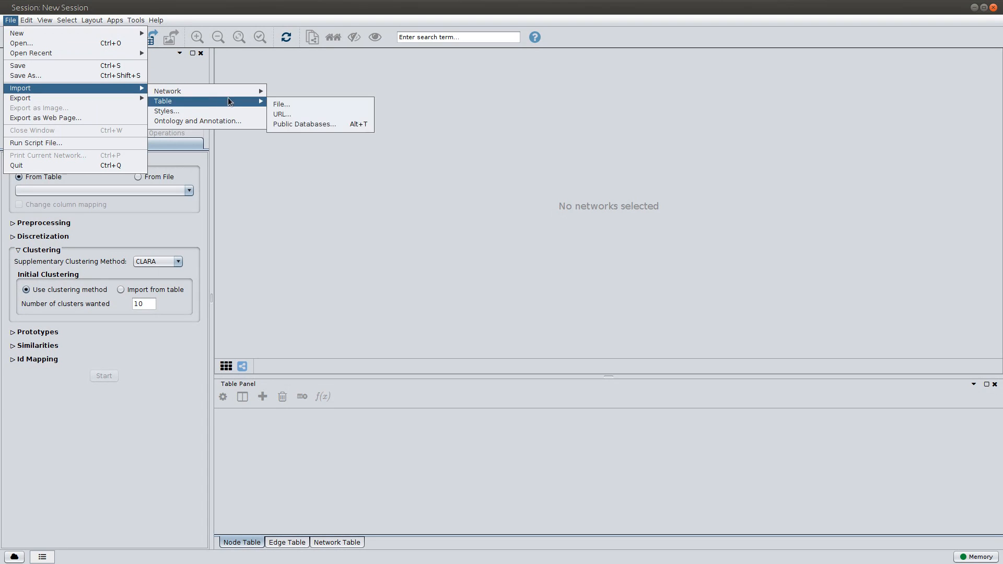
# - Load cytoscape_toy_network-c6c2f4420d6460731e813e88ef4d9a8e.txt for network import without using its first line as column names
pyautogui.moveTo(247, 90)
pyautogui.click(290, 94)
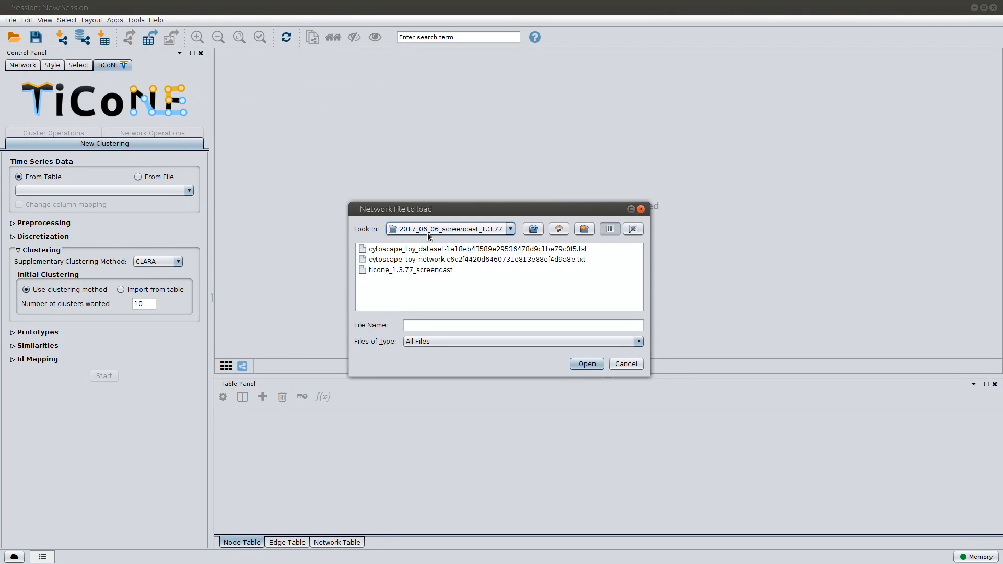
pyautogui.doubleClick(434, 256)
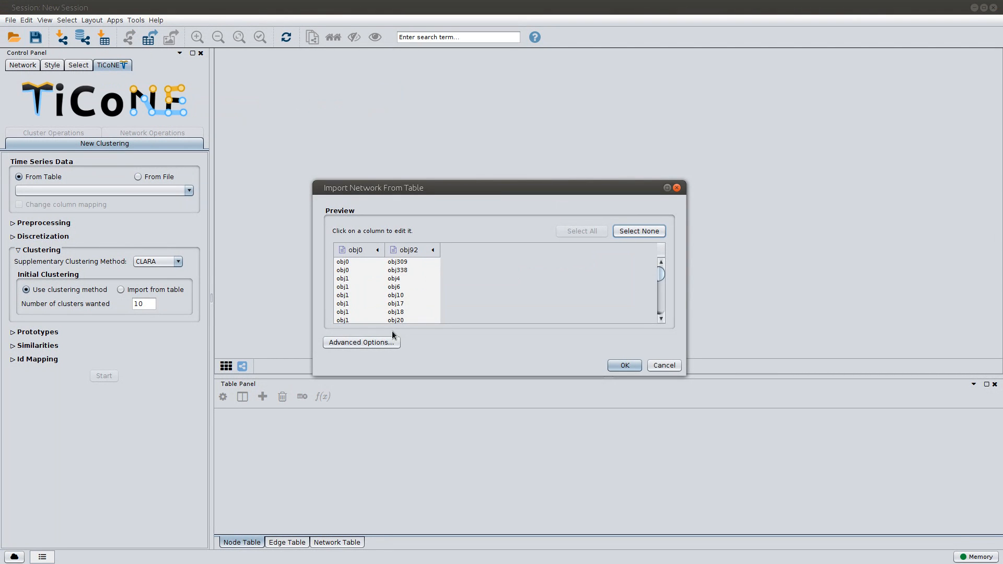
pyautogui.click(387, 342)
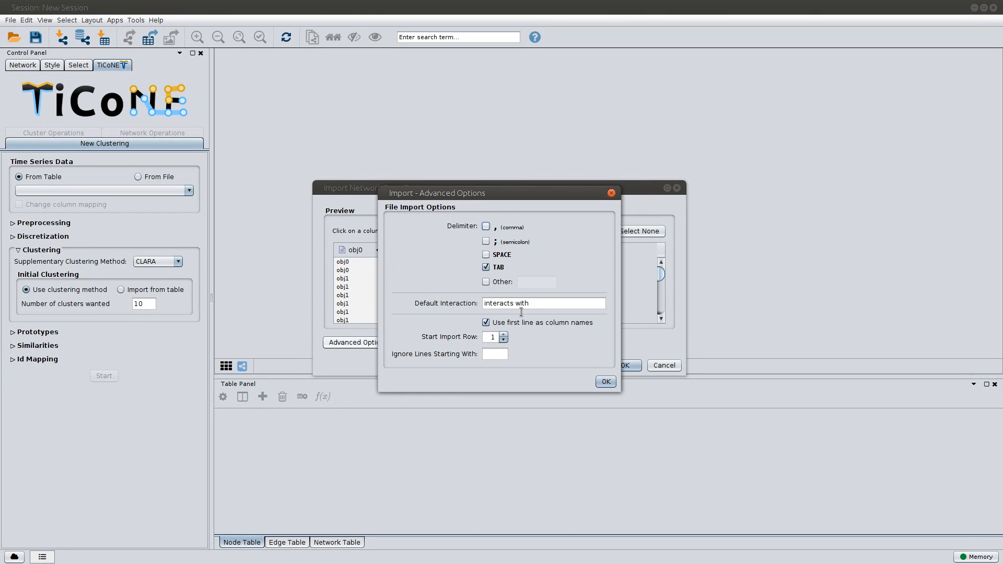
pyautogui.click(485, 322)
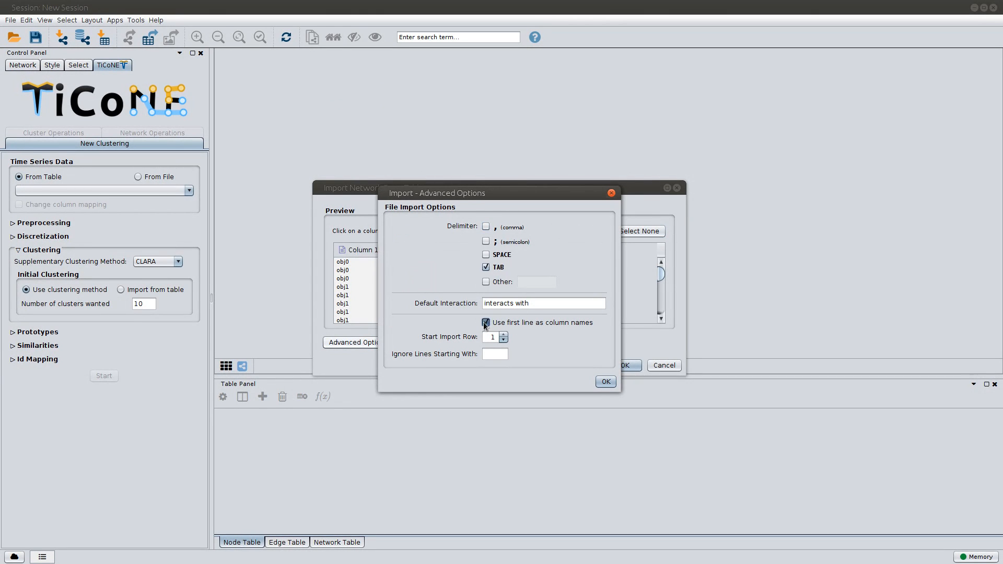
pyautogui.click(604, 381)
# - Keep Column 1 as the source node, set Column 2 as the target node, and import the network
pyautogui.click(380, 249)
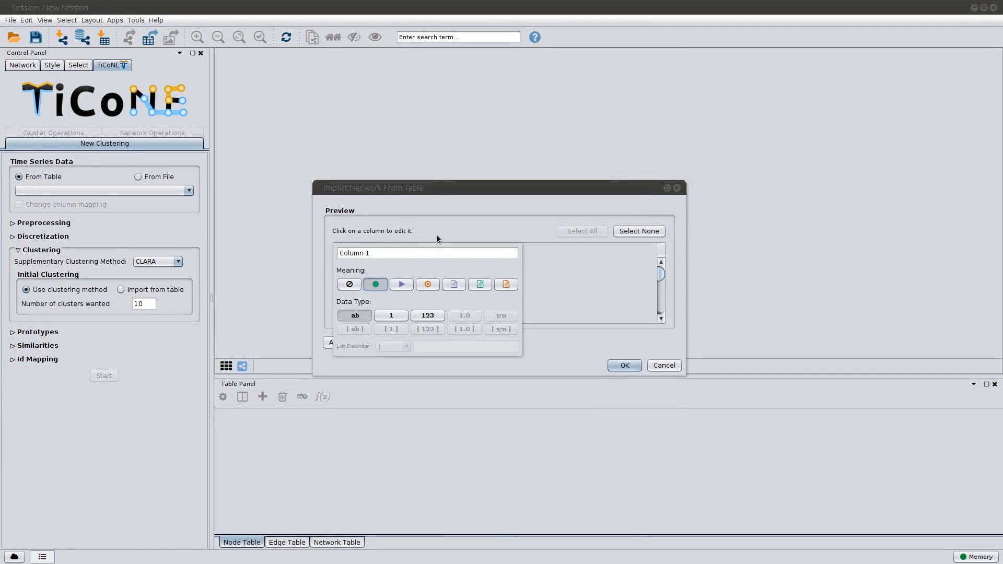
pyautogui.click(434, 250)
pyautogui.click(495, 284)
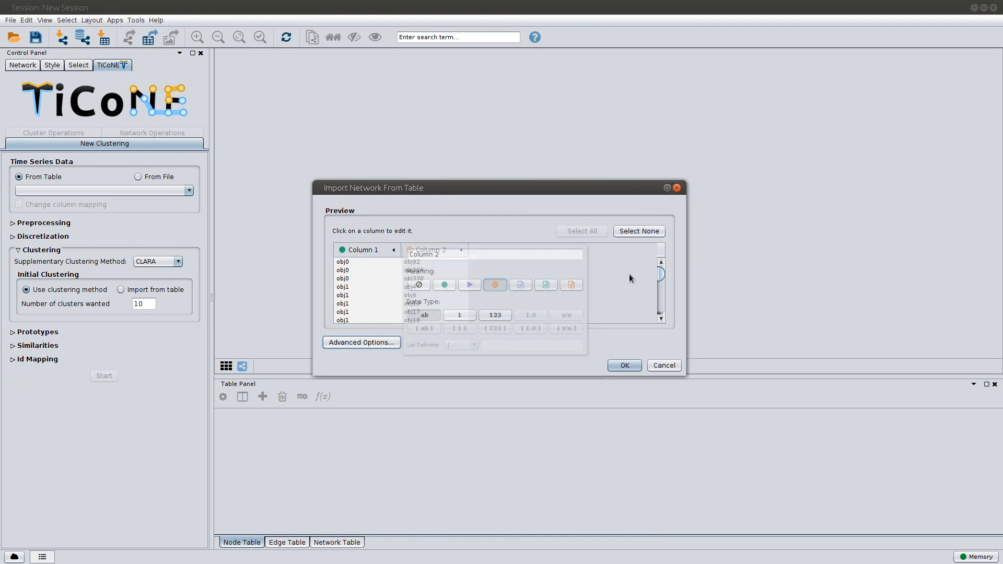
pyautogui.click(617, 366)
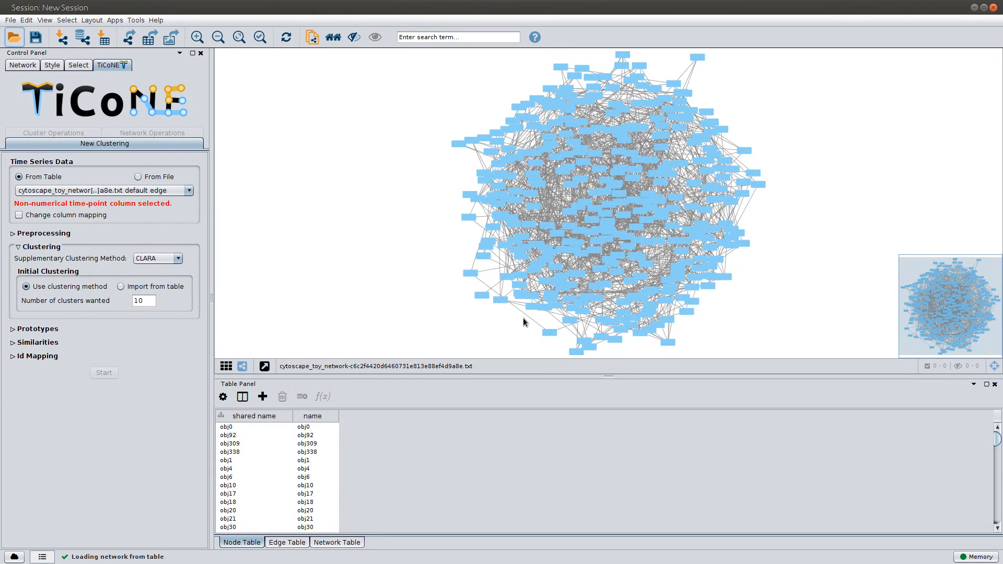
# - Load cytoscape_toy_dataset-1a18eb43589e29536478d9c1be79c0f5.txt as a data table file for import
pyautogui.click(10, 20)
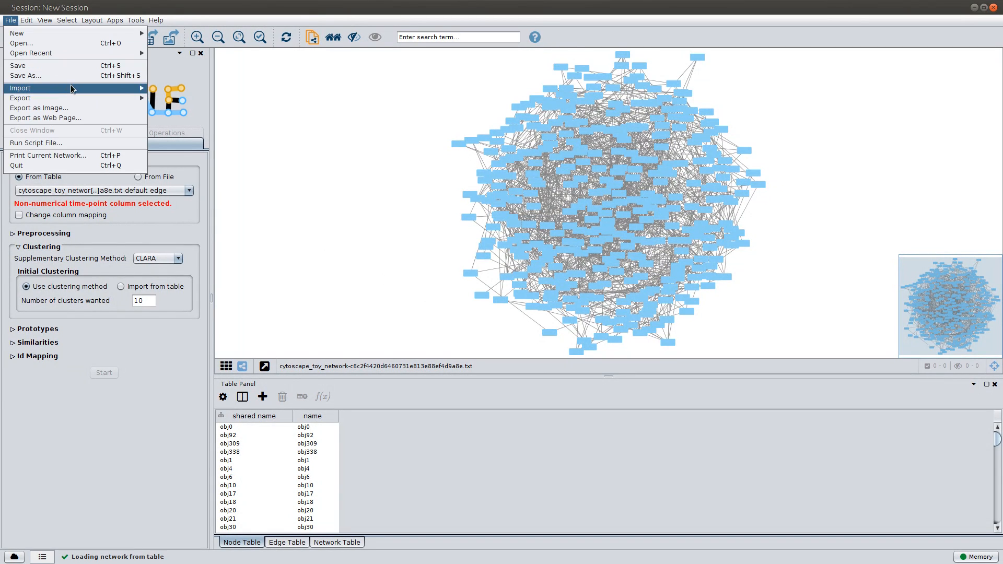
pyautogui.moveTo(120, 87)
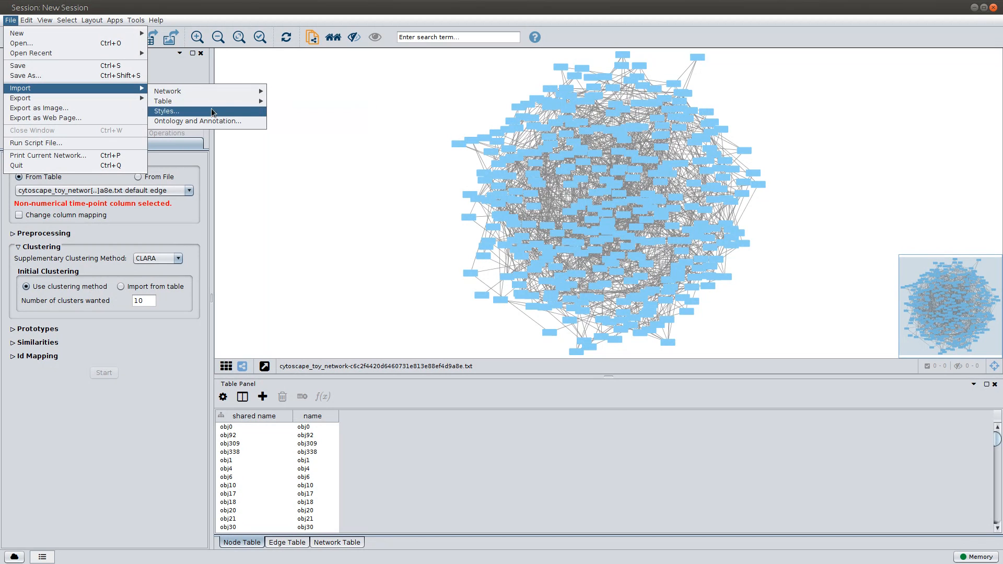
pyautogui.click(281, 103)
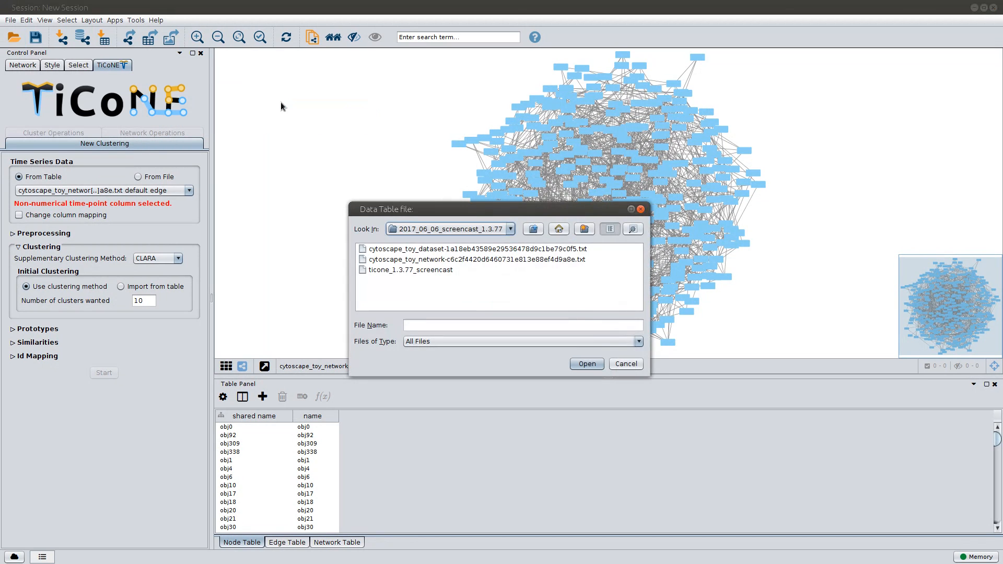
pyautogui.click(437, 249)
pyautogui.doubleClick(438, 250)
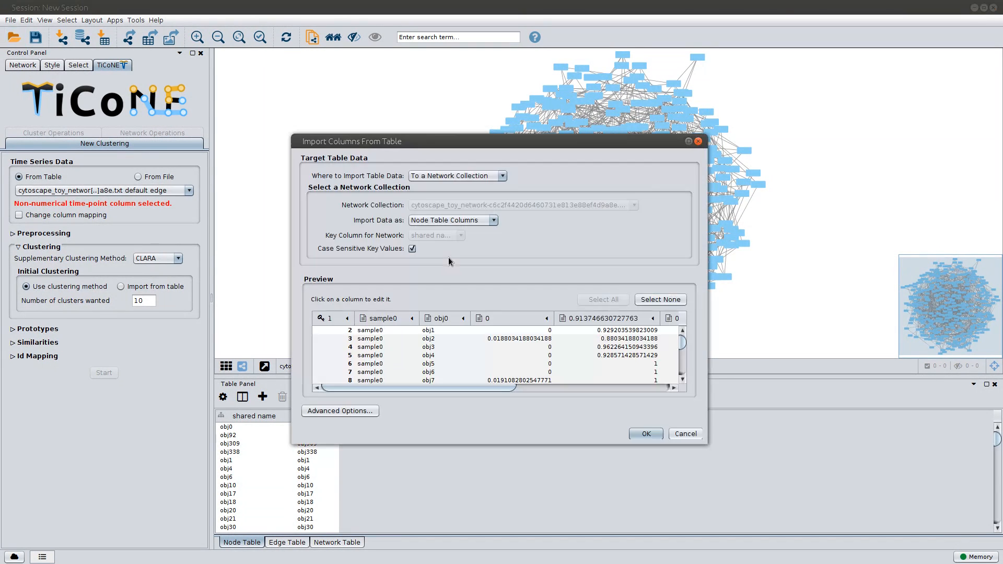
# - Import the dataset to an unassigned table named demo, without using the first line as column names
pyautogui.click(438, 179)
pyautogui.click(438, 207)
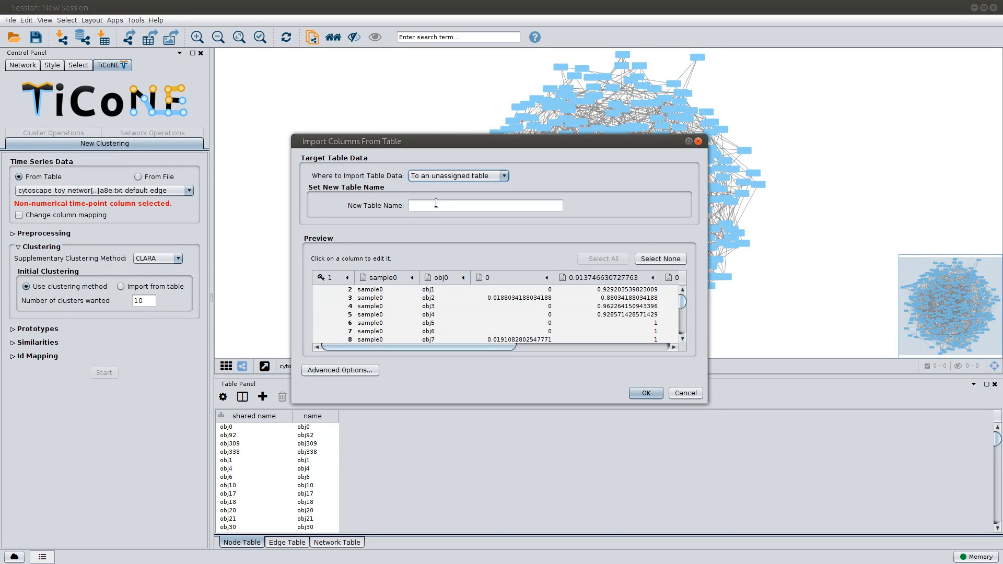
pyautogui.click(439, 205)
pyautogui.write('demo')
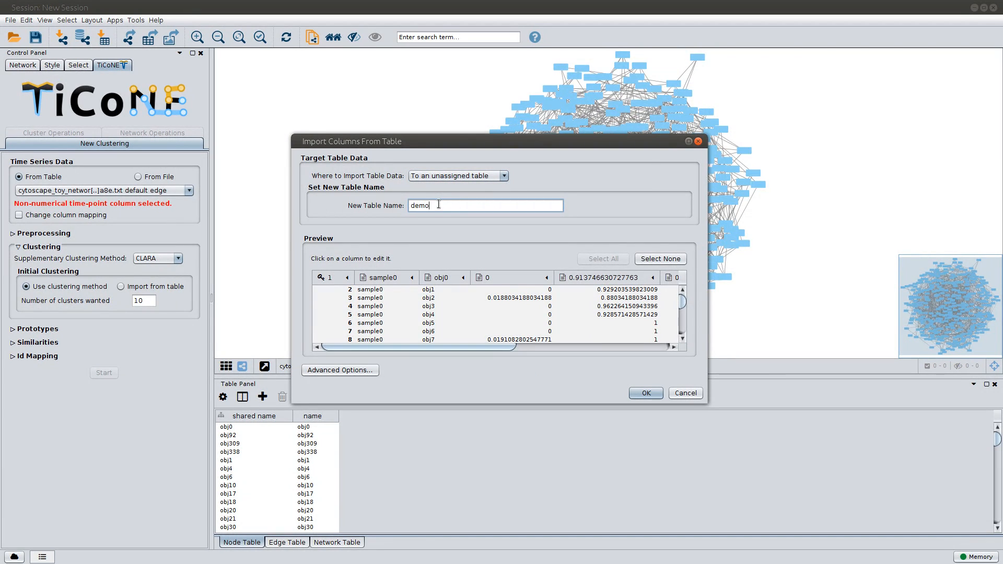
pyautogui.click(331, 374)
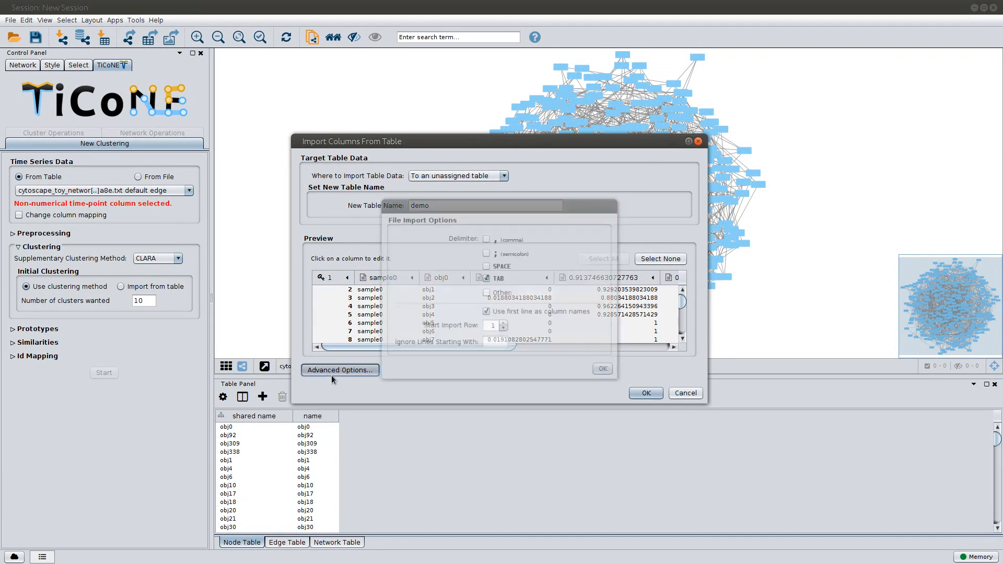
pyautogui.click(546, 311)
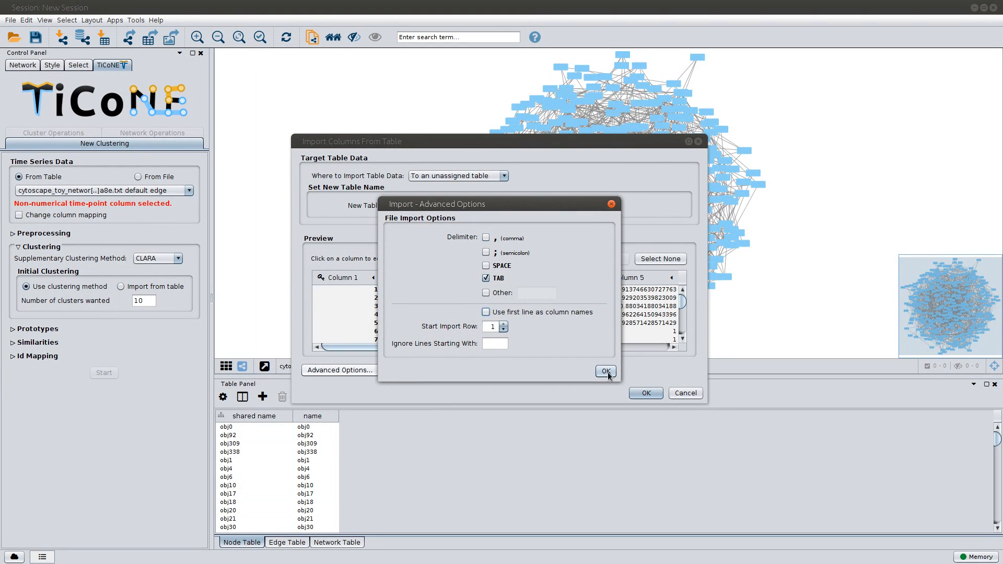
pyautogui.click(606, 371)
pyautogui.click(647, 393)
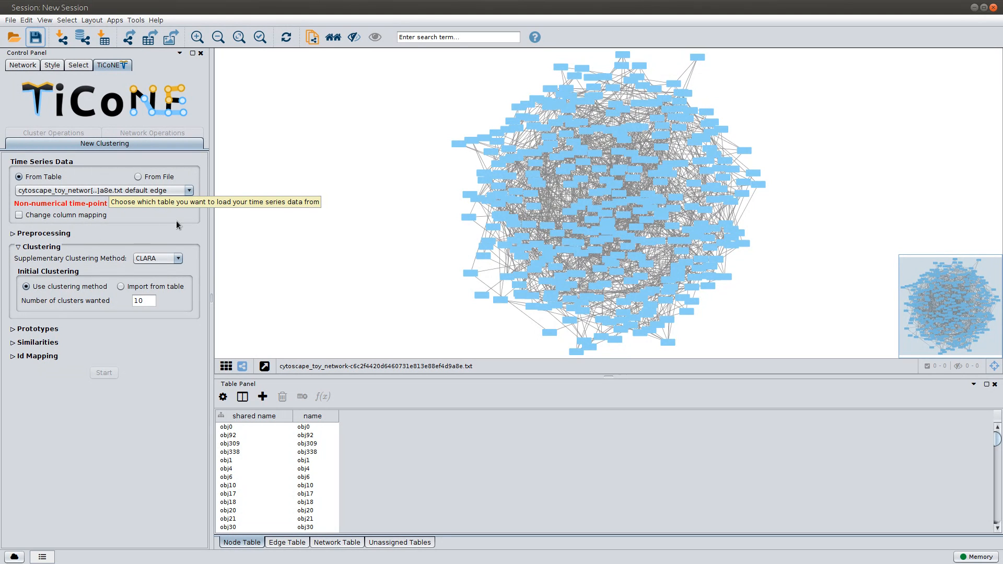
# - Choose the demo table as the time series data and check its column mapping
pyautogui.click(185, 191)
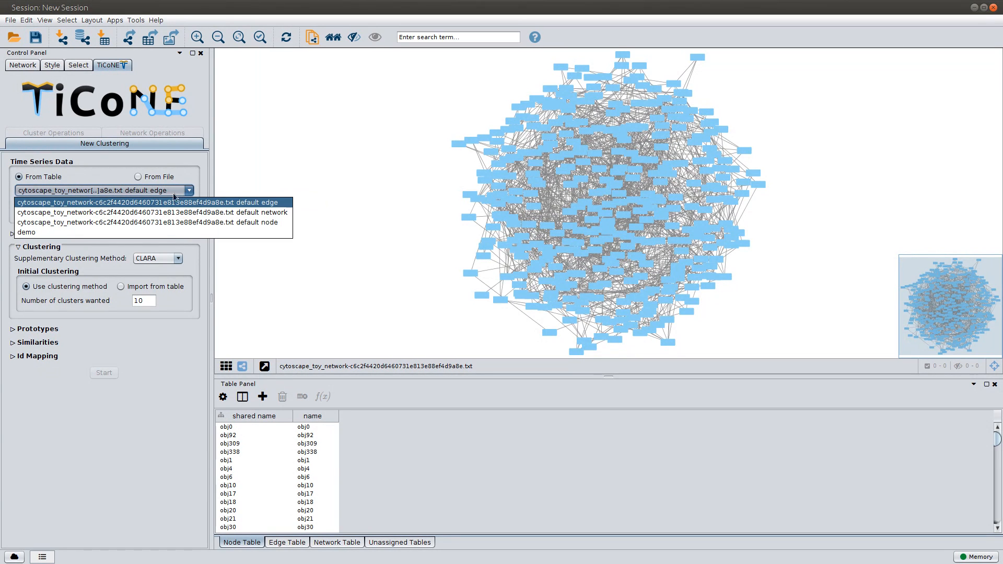
pyautogui.click(140, 231)
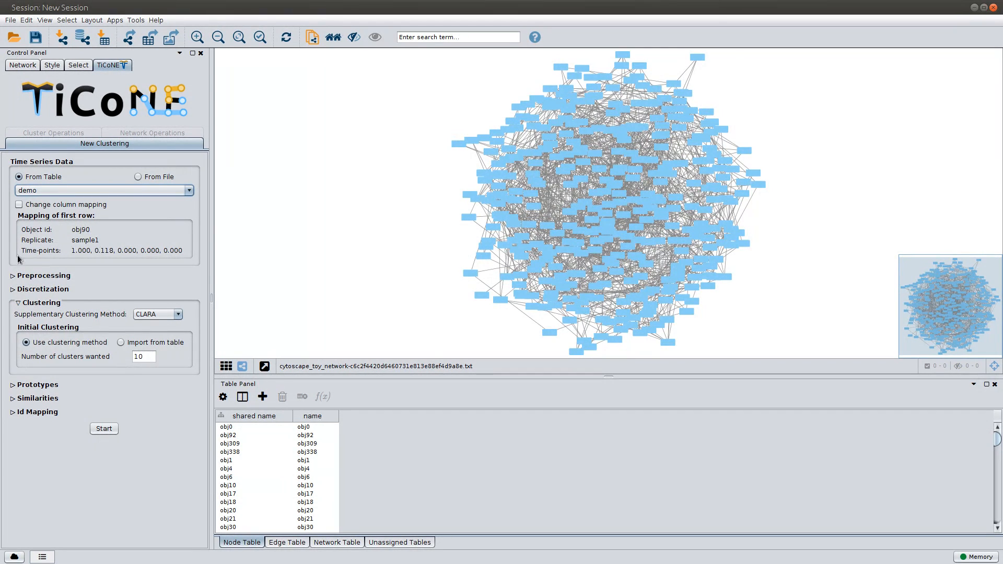
pyautogui.click(89, 205)
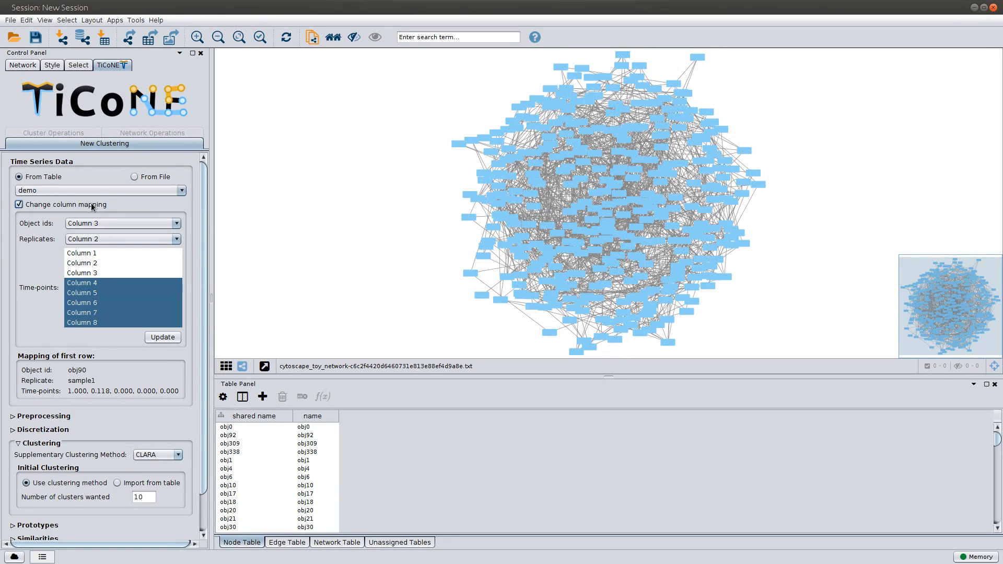
pyautogui.click(91, 202)
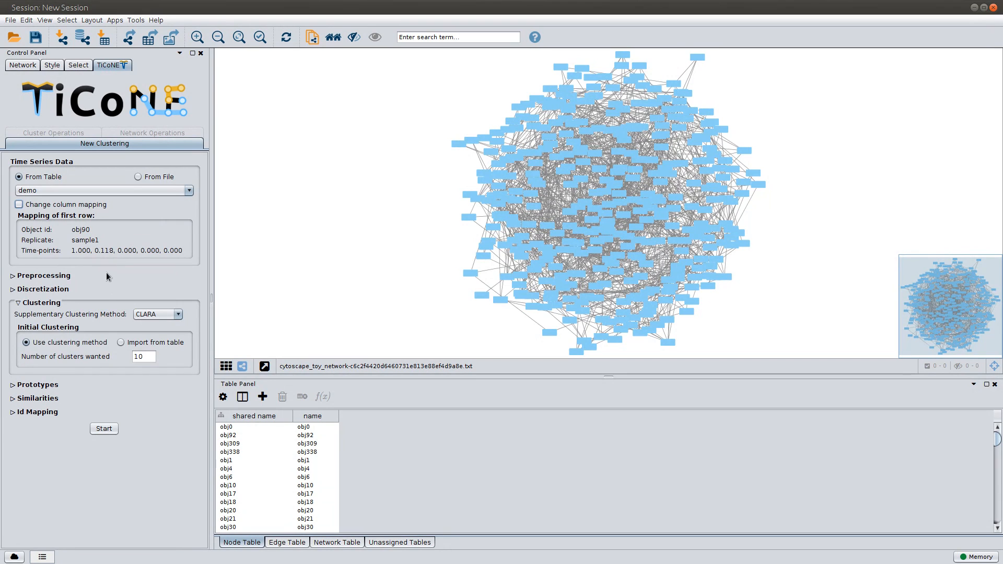
# - Examine the new clustering's preprocessing, discretization, cluster count, prototype, similarity and ID mapping settings
pyautogui.click(53, 276)
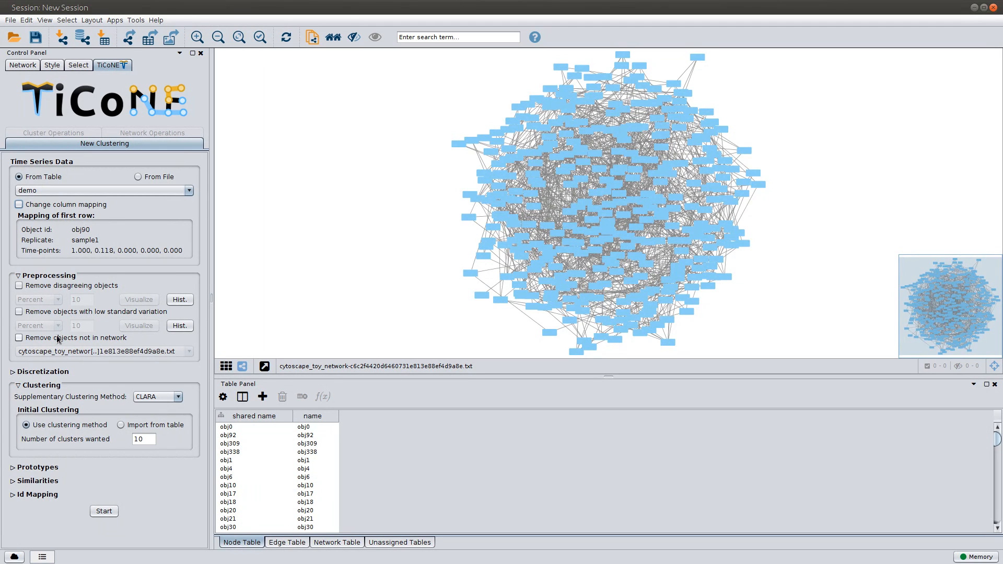
pyautogui.click(58, 275)
pyautogui.click(57, 291)
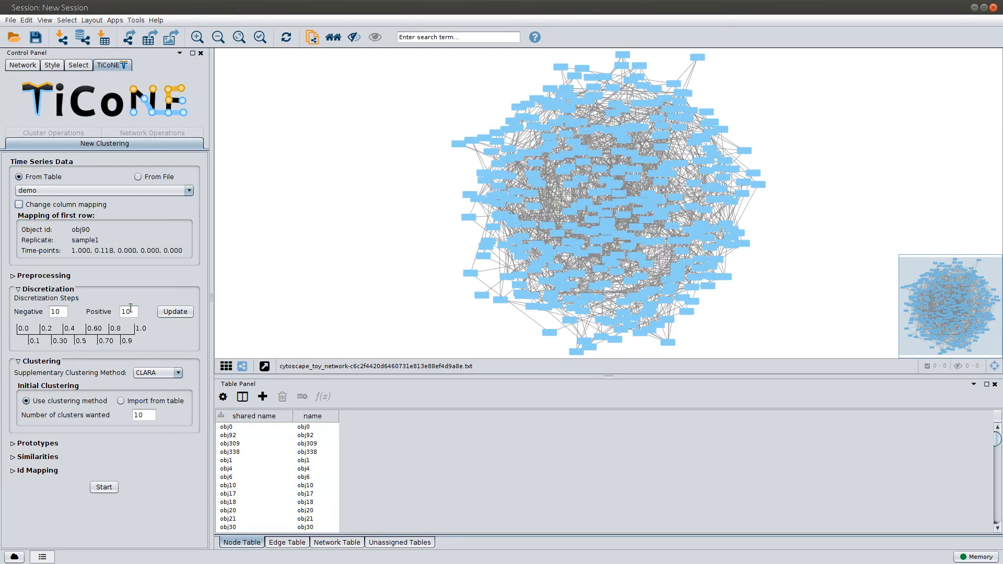
pyautogui.click(66, 289)
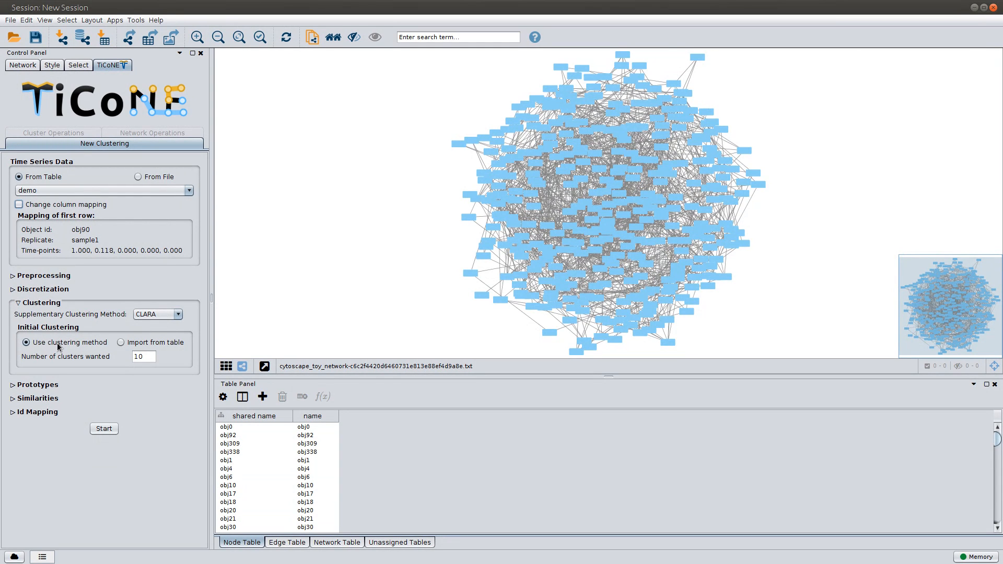
pyautogui.doubleClick(140, 356)
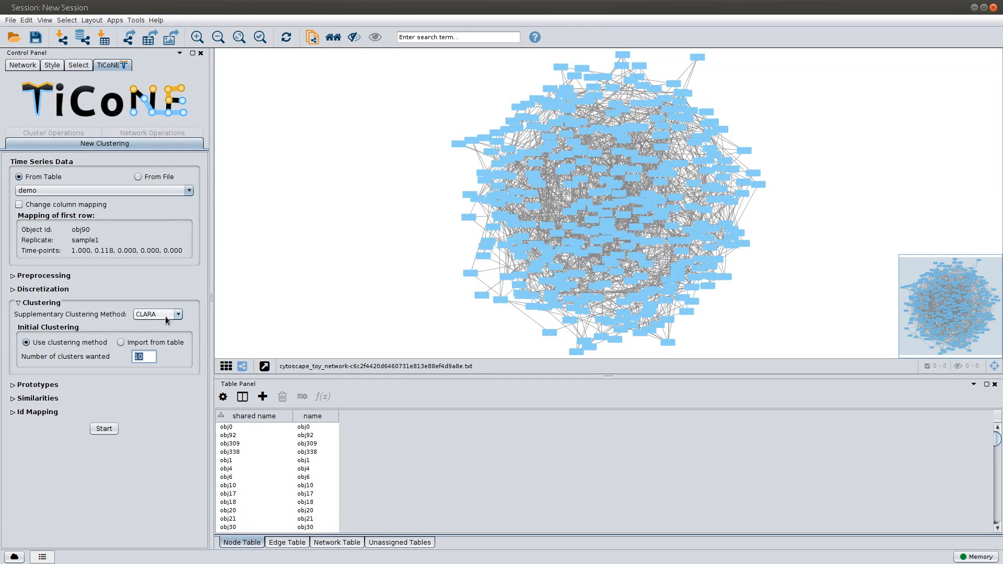
pyautogui.click(41, 387)
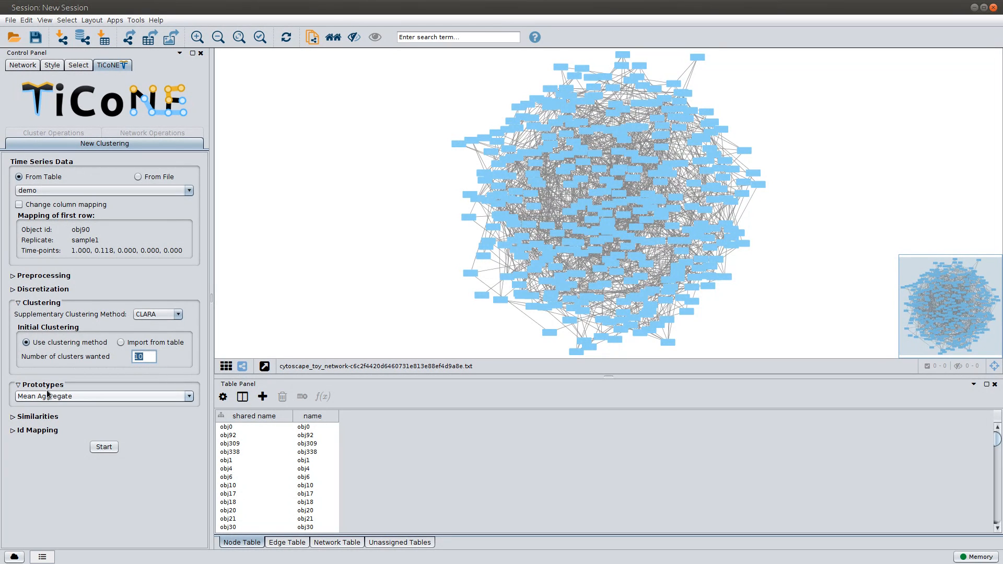
pyautogui.click(52, 385)
pyautogui.click(48, 398)
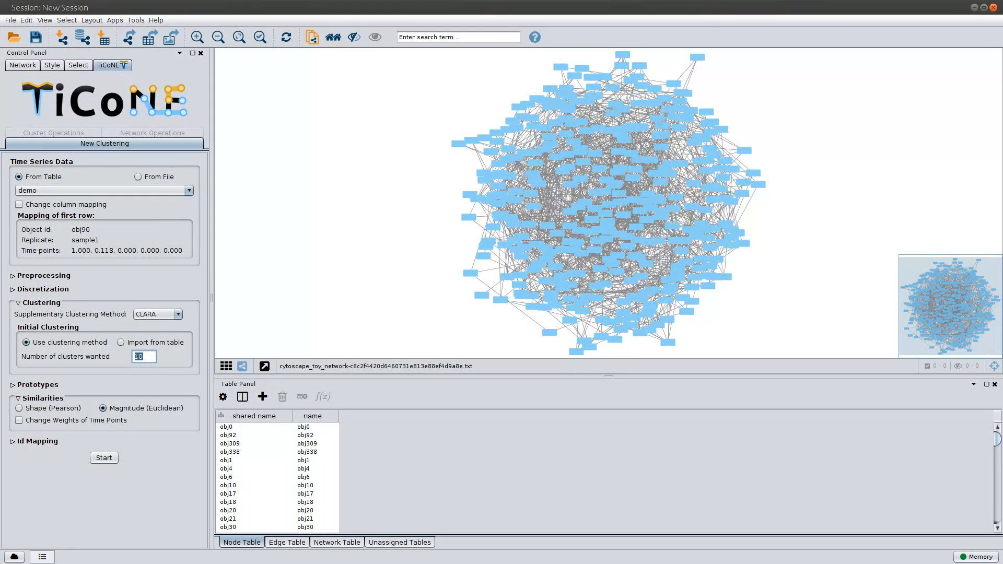
pyautogui.click(55, 398)
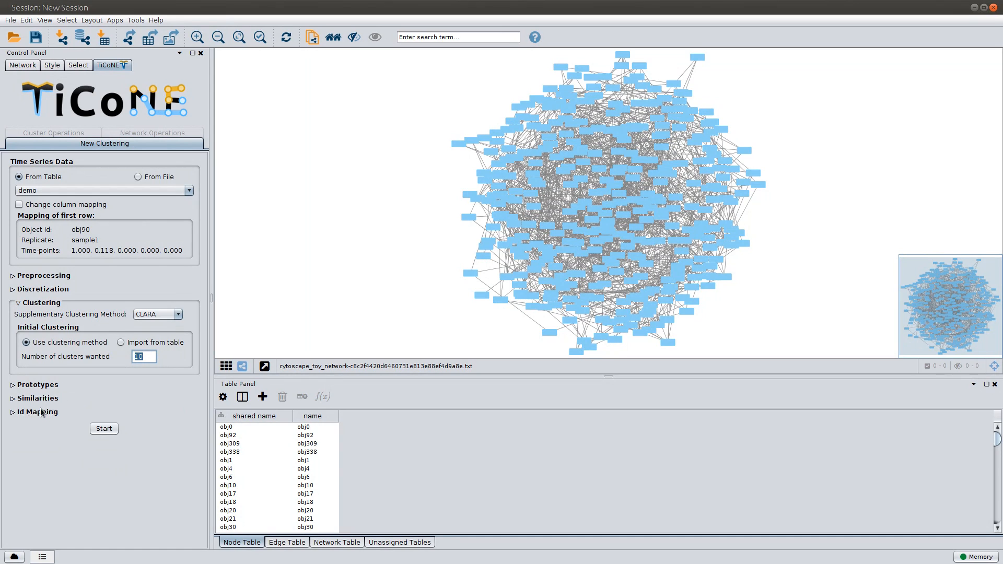
pyautogui.click(40, 412)
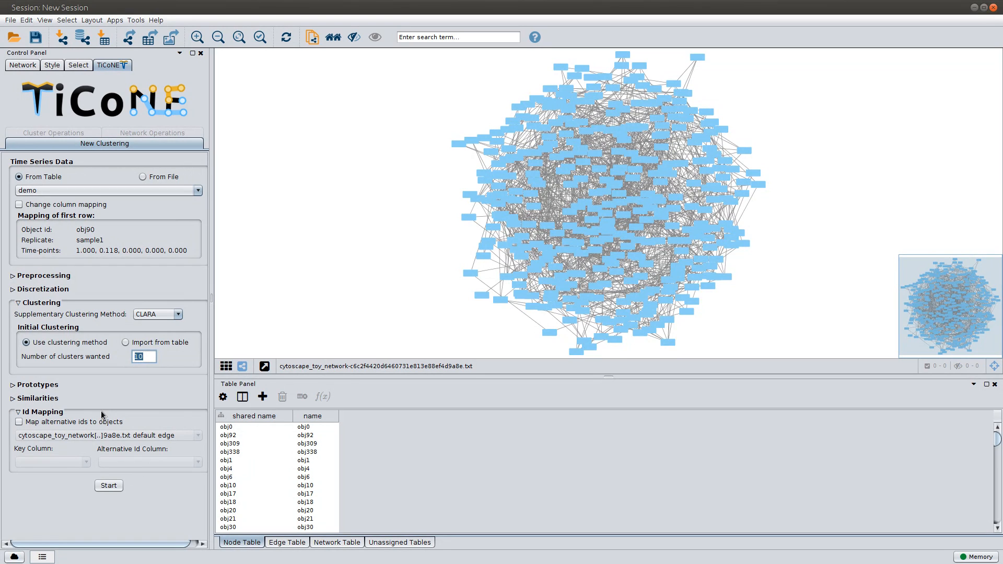
pyautogui.click(44, 413)
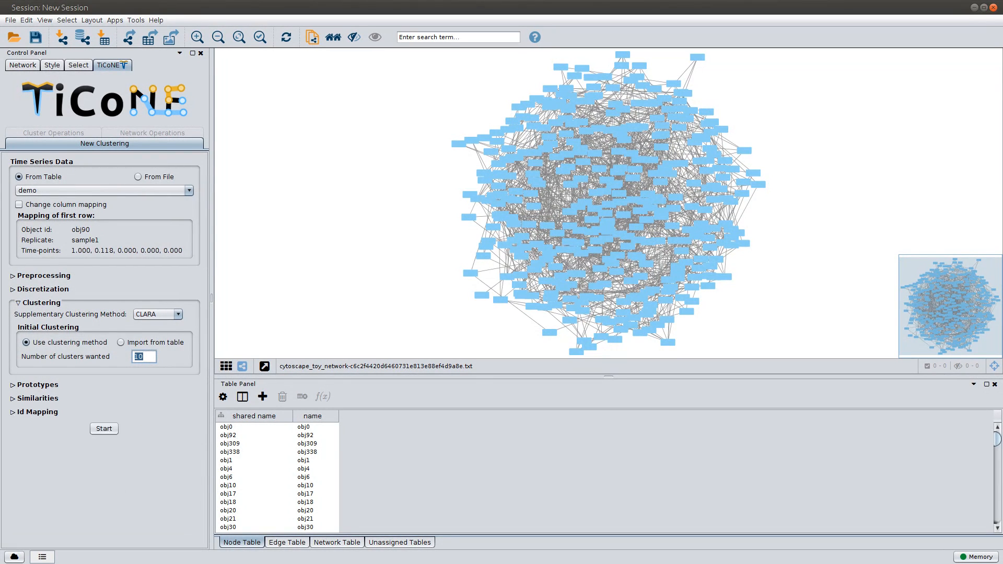
# - Start the clustering with CLARA and 10 clusters, agreeing to remove the open network views
pyautogui.click(99, 429)
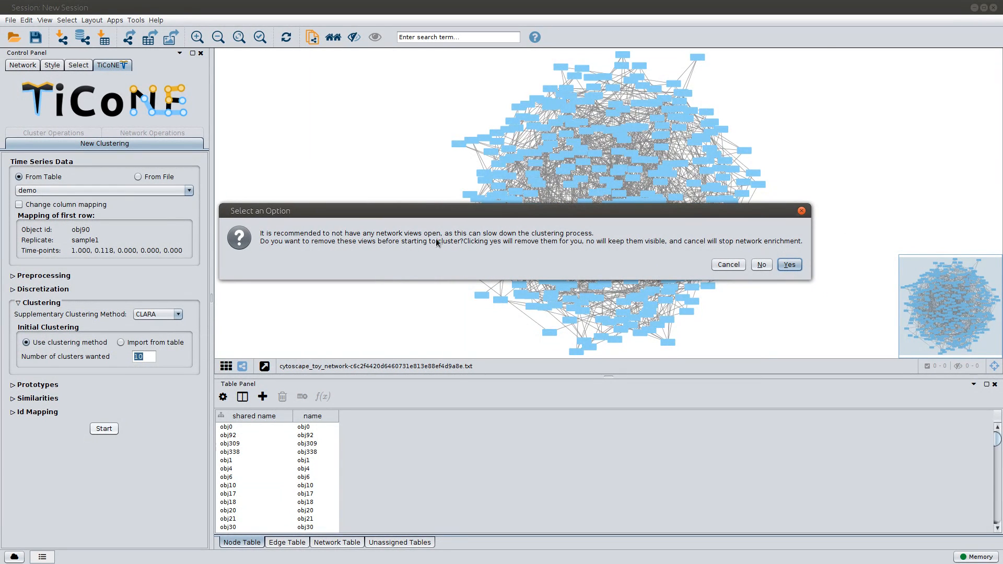
pyautogui.moveTo(525, 210); pyautogui.dragTo(523, 212)
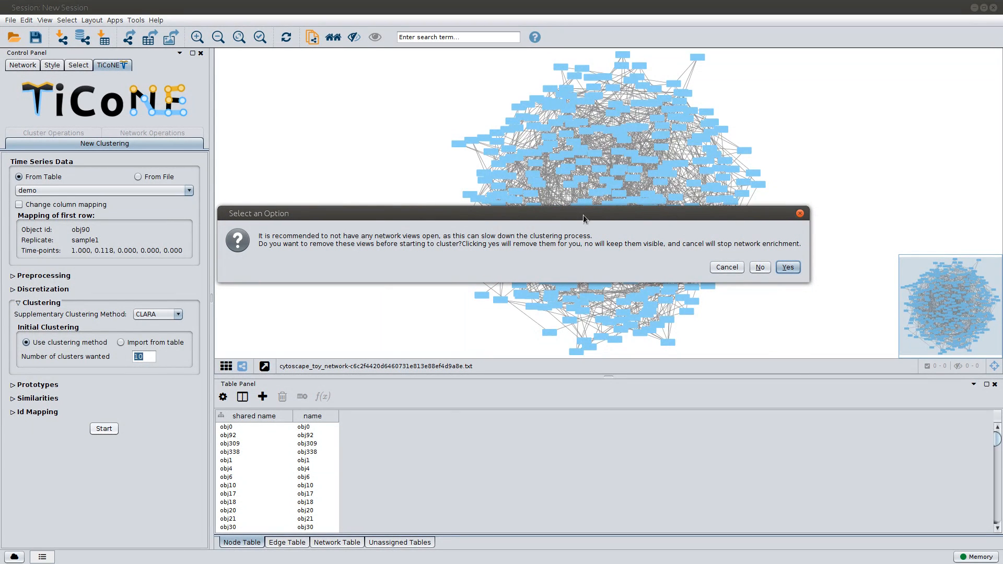
pyautogui.click(788, 267)
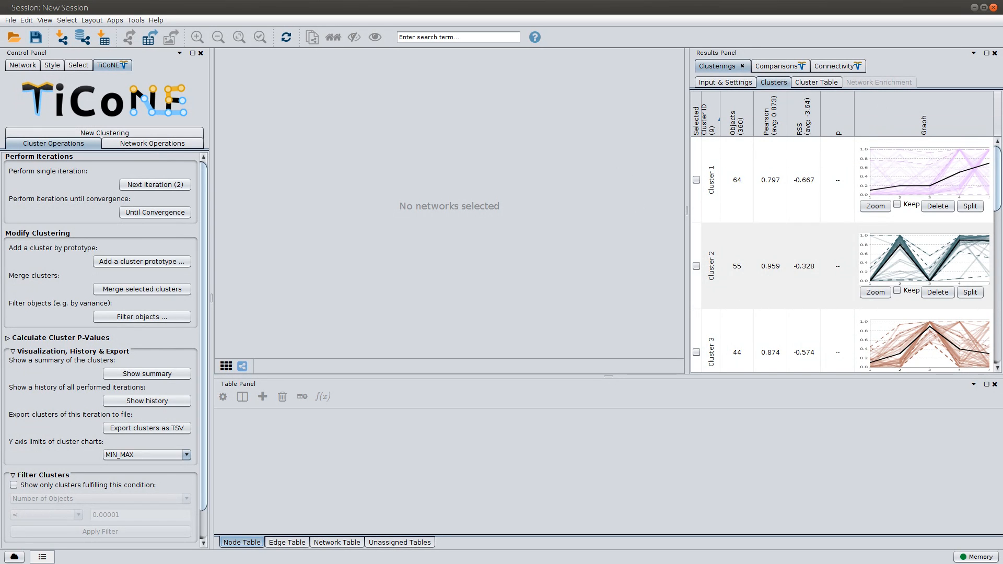
# - Inspect the cluster list and view Cluster 1's graph in an enlarged chart window
pyautogui.moveTo(998, 156); pyautogui.dragTo(879, 136)
pyautogui.click(879, 208)
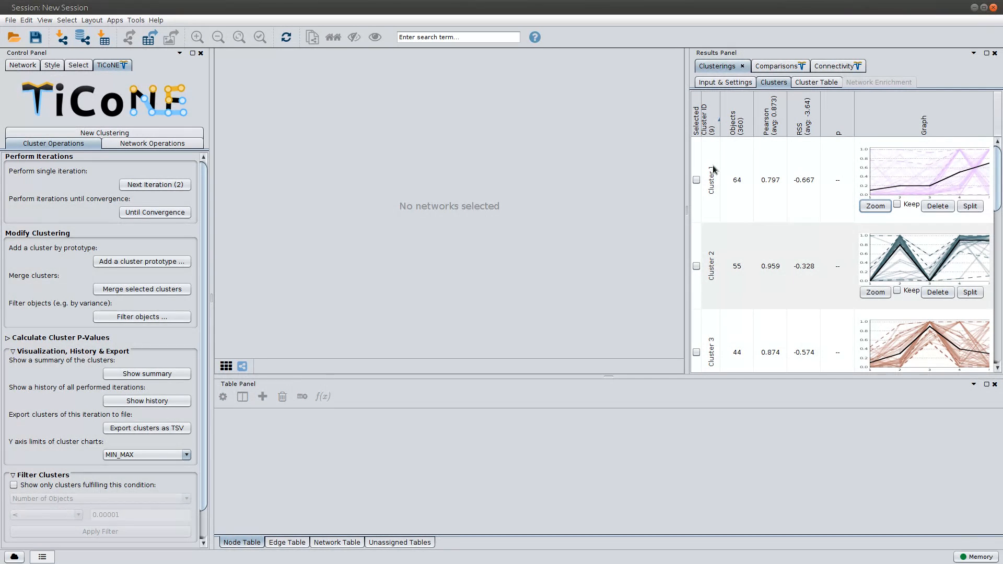
pyautogui.click(874, 207)
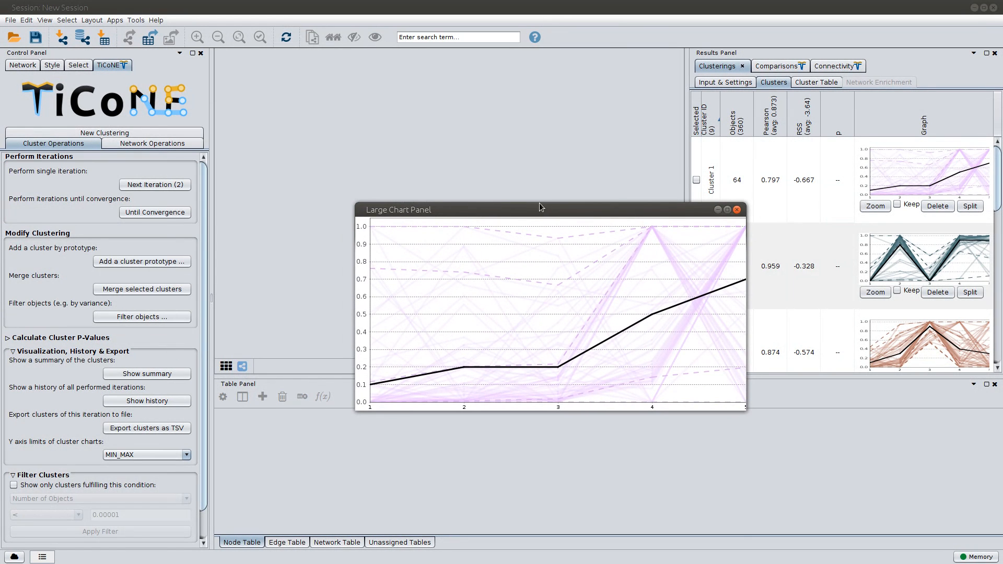
pyautogui.moveTo(549, 212); pyautogui.dragTo(515, 169)
pyautogui.moveTo(716, 373); pyautogui.dragTo(916, 516)
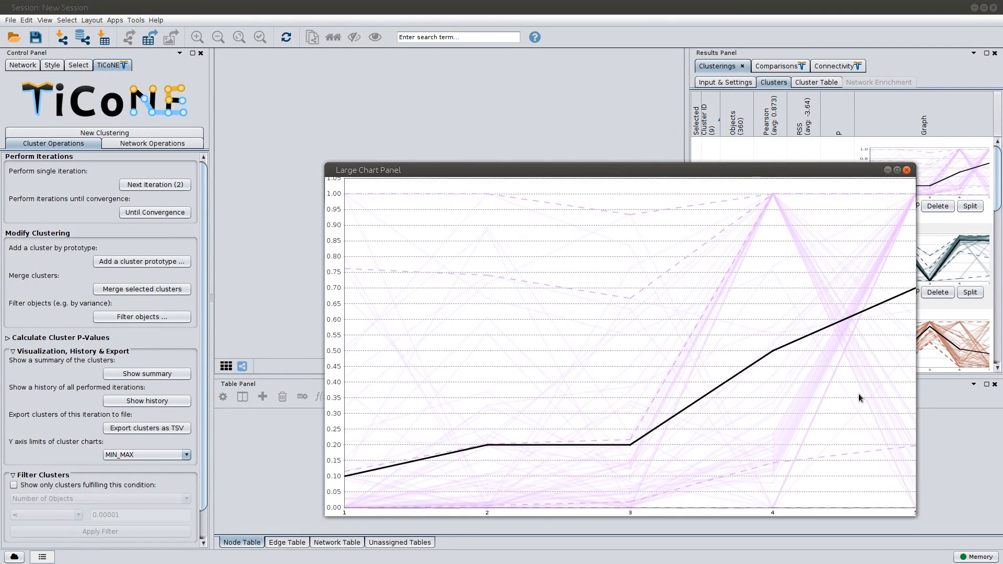
# - Close Cluster 1's enlarged chart and sort the cluster list by number of objects, then by RSS in descending order
pyautogui.moveTo(744, 170); pyautogui.dragTo(672, 126)
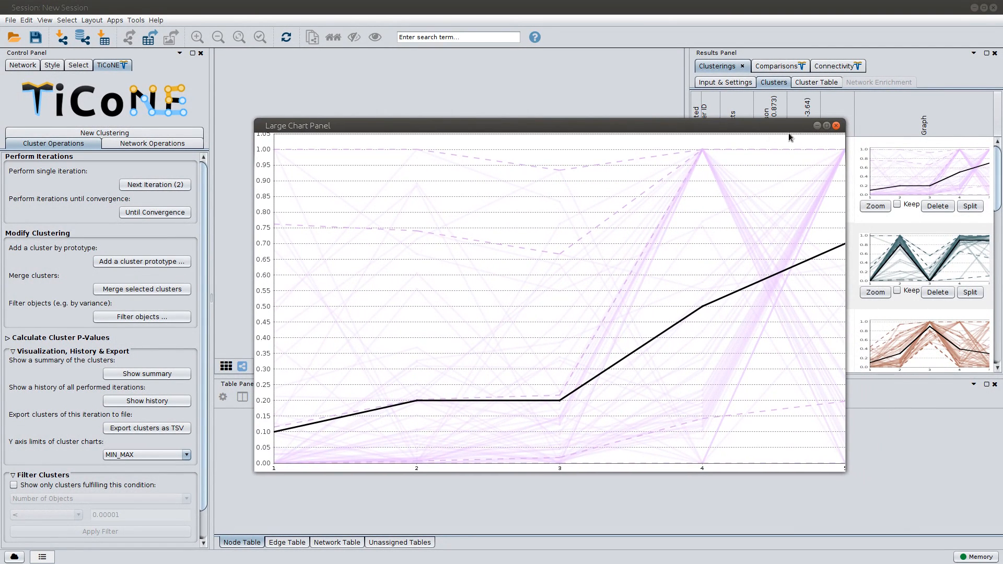
pyautogui.click(836, 125)
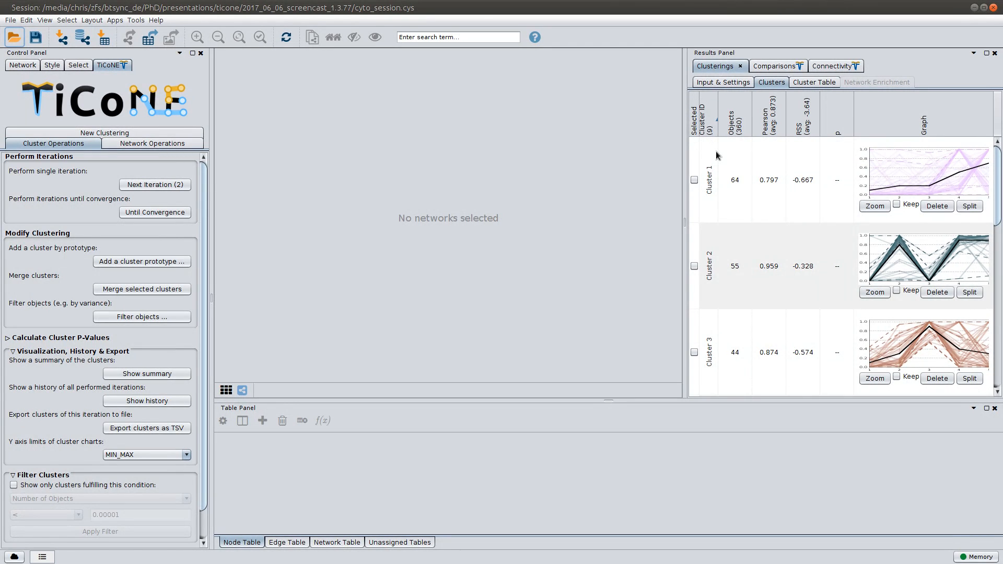
pyautogui.click(735, 106)
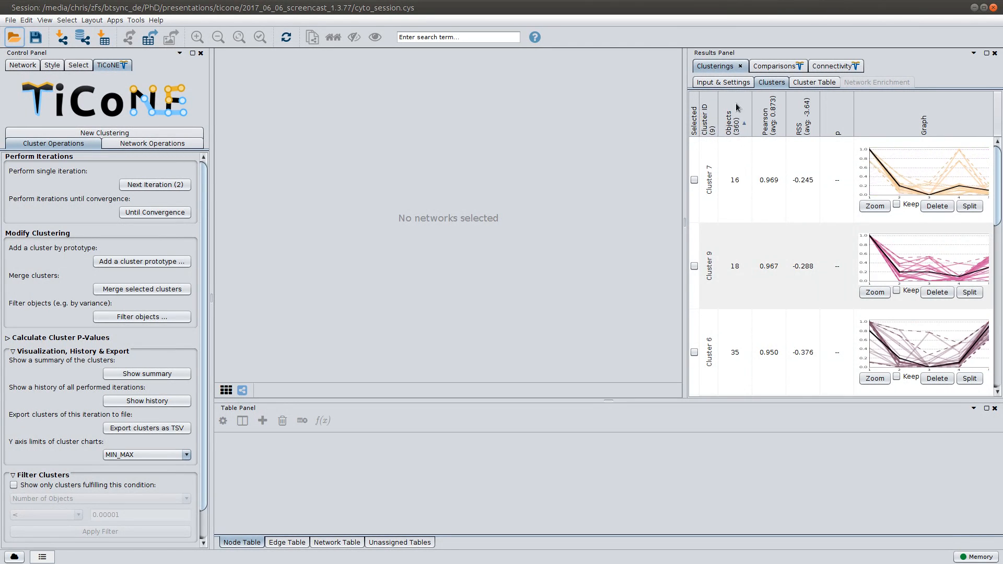
pyautogui.click(735, 105)
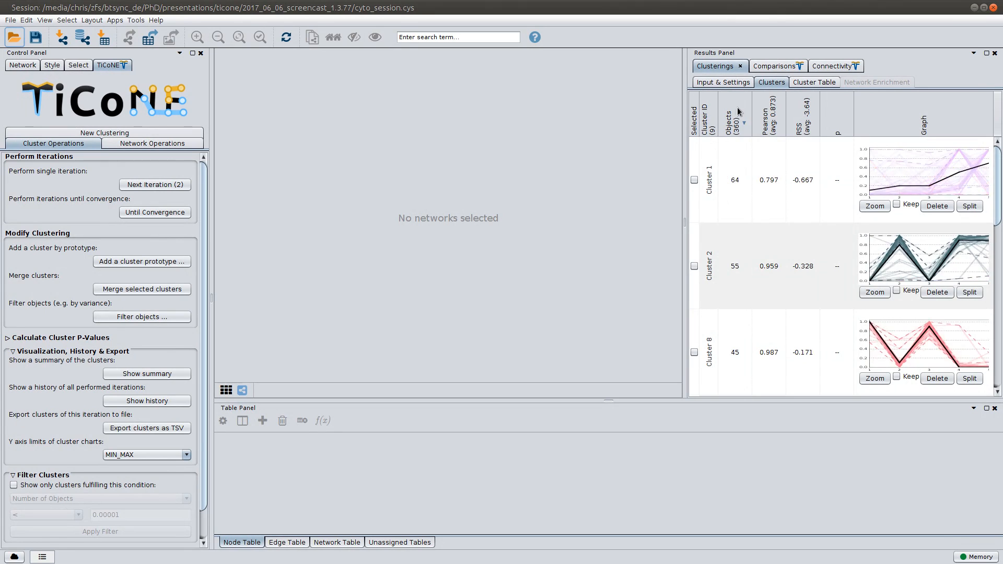
pyautogui.click(805, 113)
pyautogui.click(805, 118)
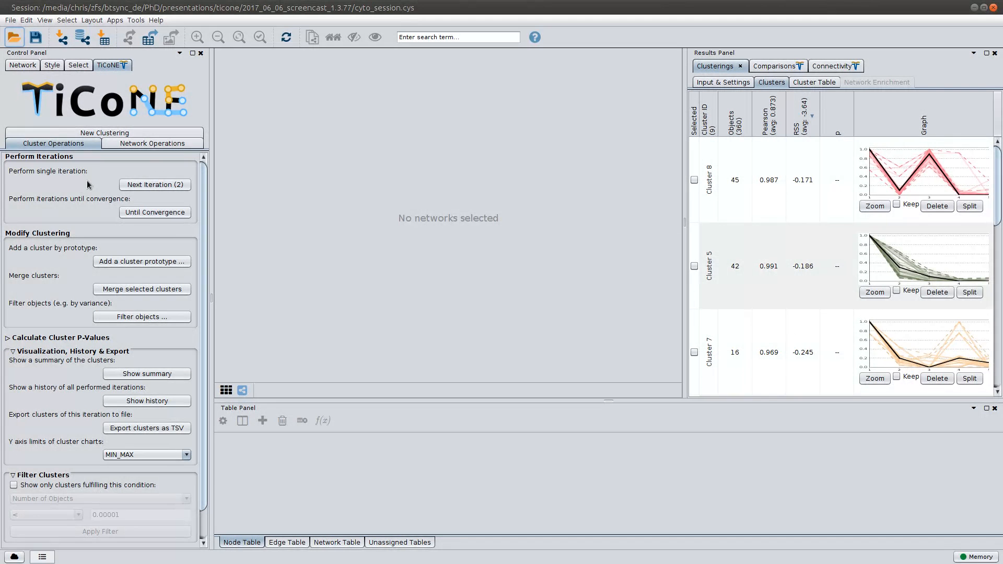
# - Run a single further clustering iteration, then iterate the clustering until convergence
pyautogui.click(140, 184)
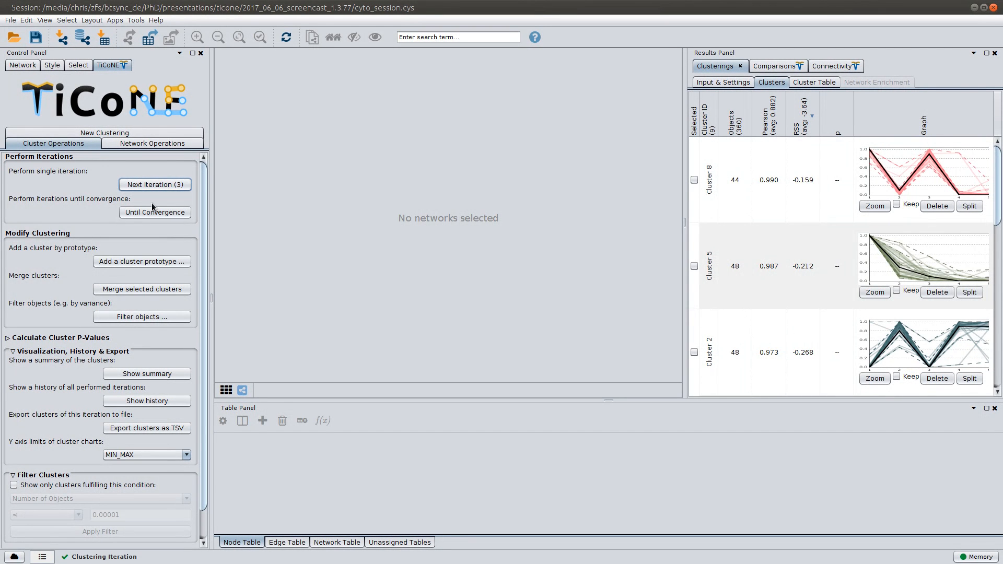
pyautogui.click(126, 213)
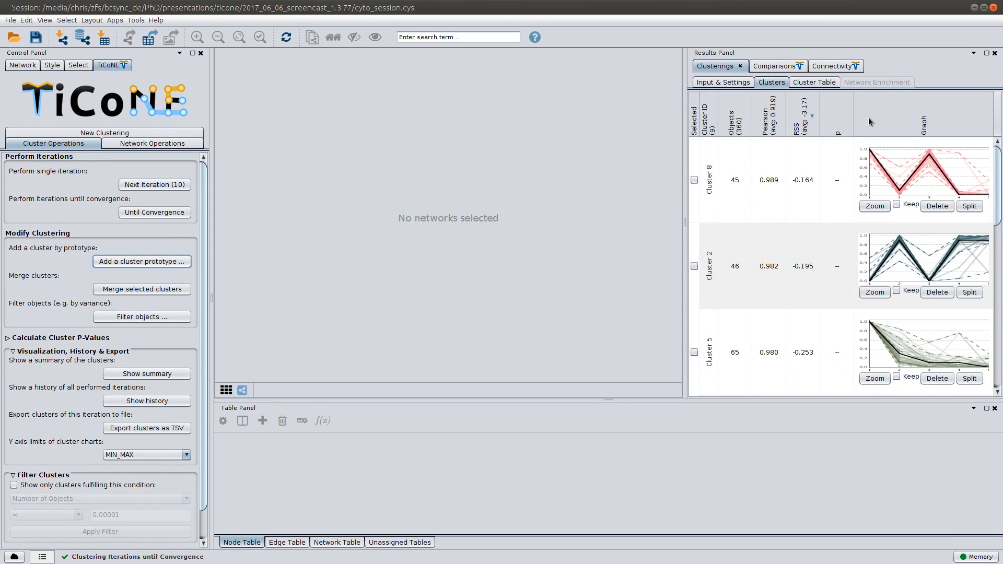
pyautogui.click(905, 118)
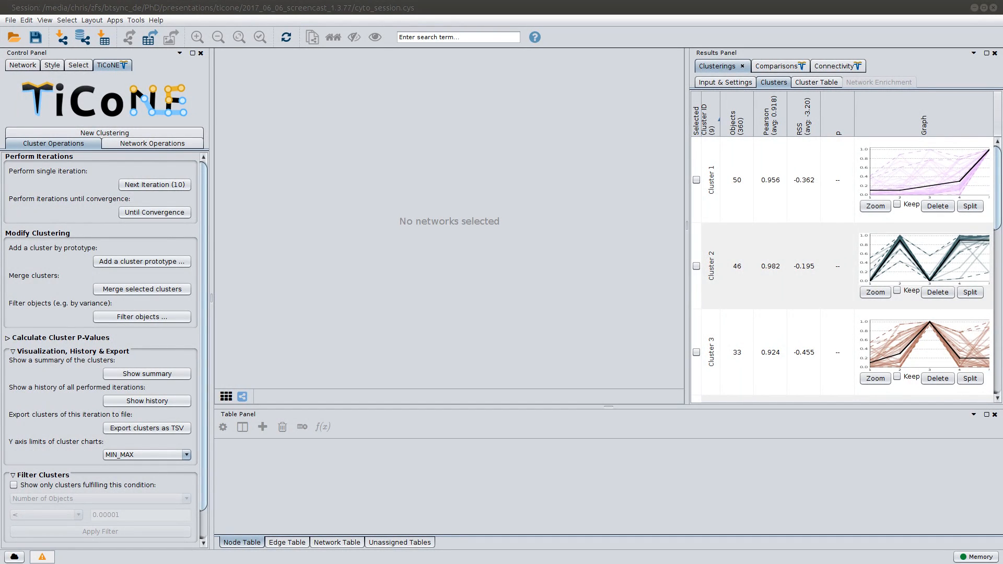
# - Delete the 10 percent least fitting objects from Cluster 7 using the Magnitude (Euclidean) similarity function
pyautogui.scroll(-3, 837, 265)
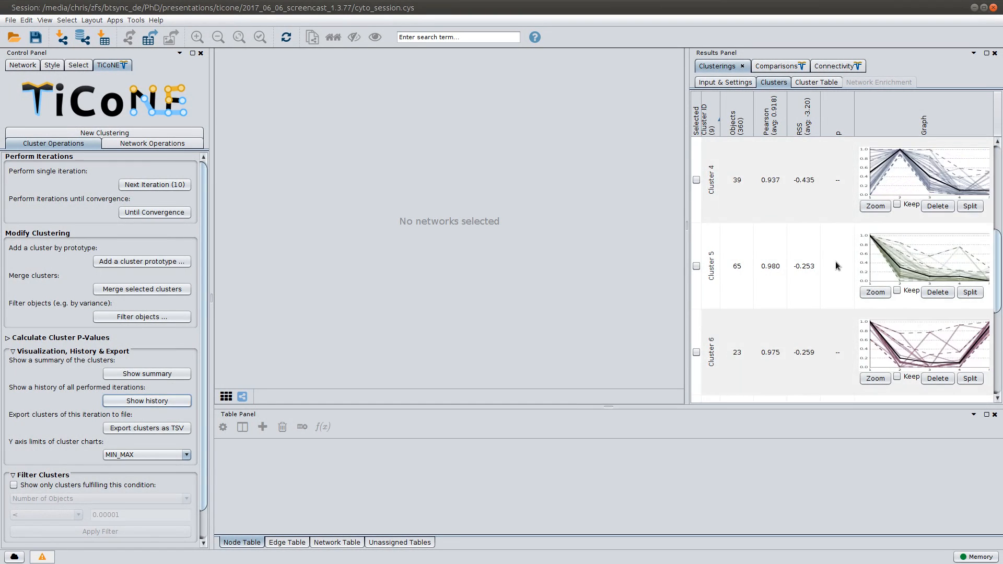
pyautogui.scroll(-3, 803, 264)
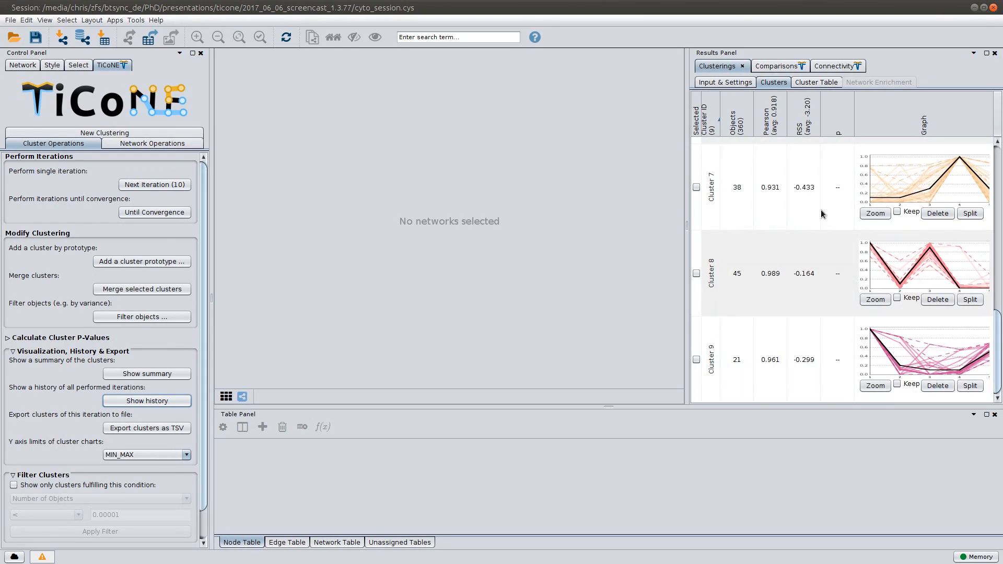
pyautogui.click(937, 215)
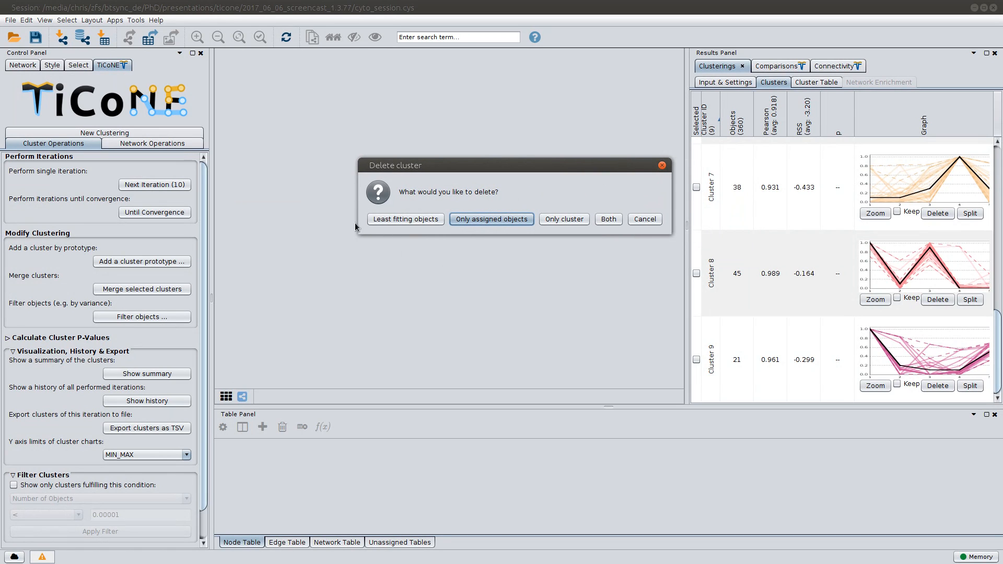
pyautogui.click(397, 218)
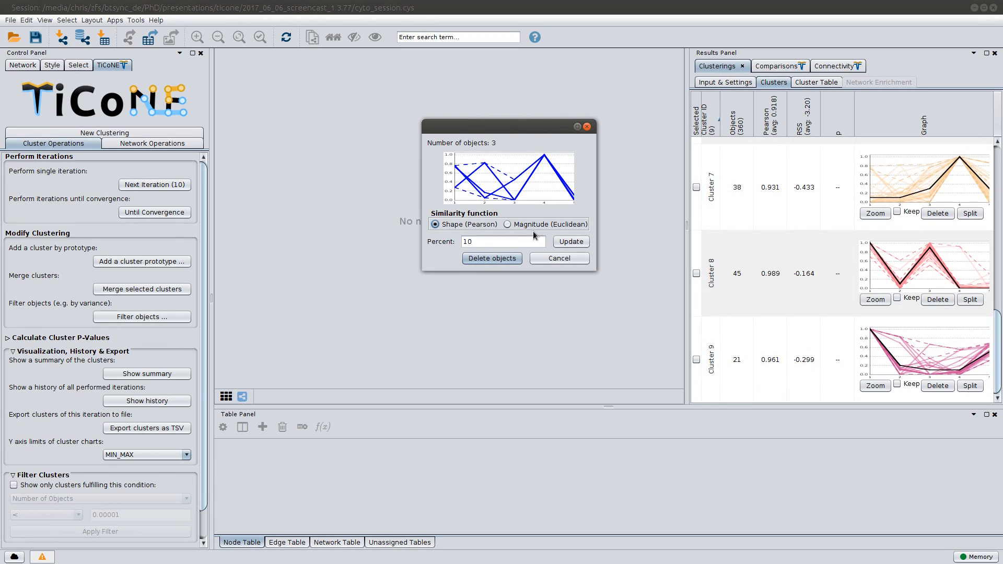
pyautogui.click(505, 225)
pyautogui.doubleClick(484, 244)
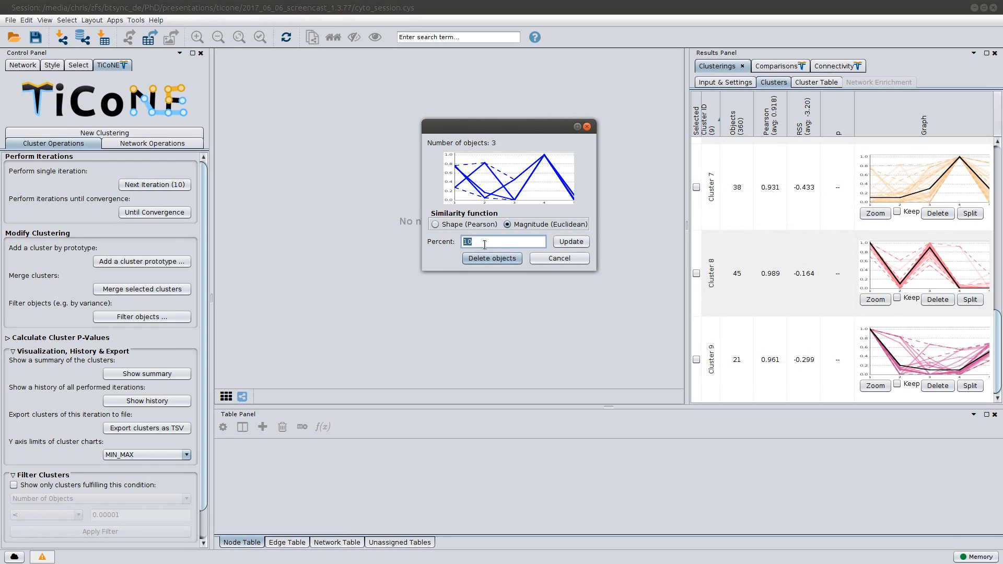
pyautogui.click(571, 242)
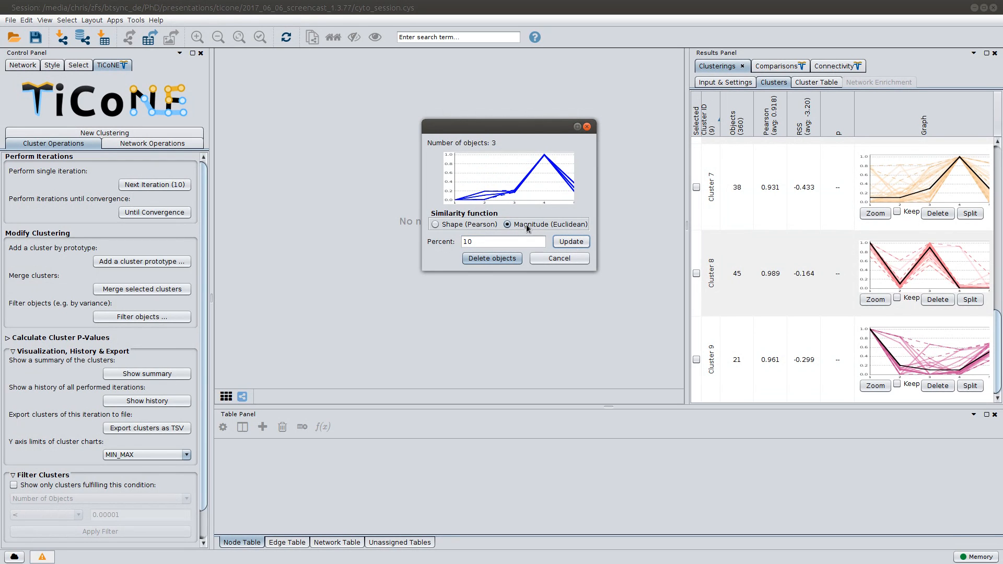
pyautogui.click(484, 259)
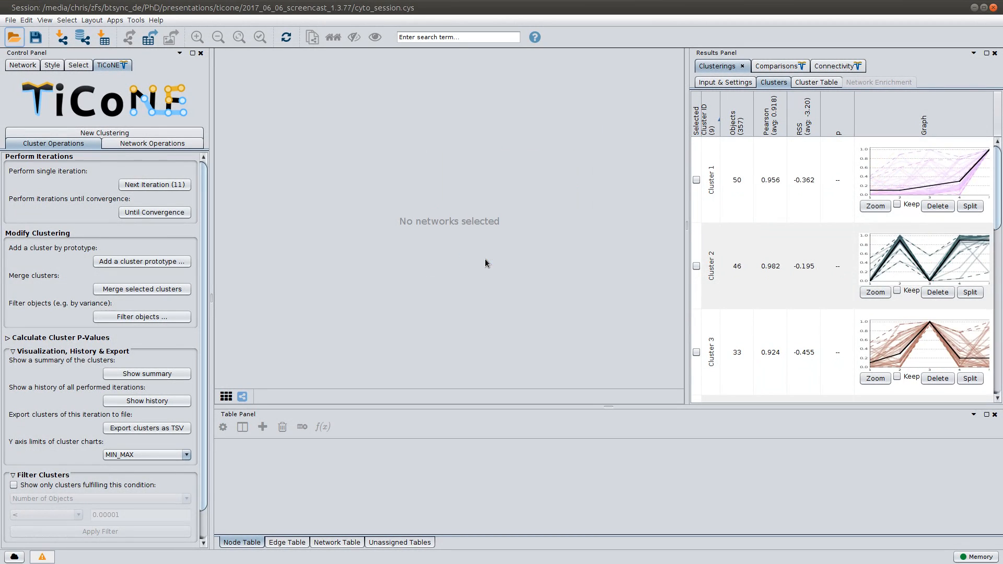
# - Split Cluster 6 based on least similar objects with the Magnitude (Euclidean) similarity method
pyautogui.scroll(-6, 786, 217)
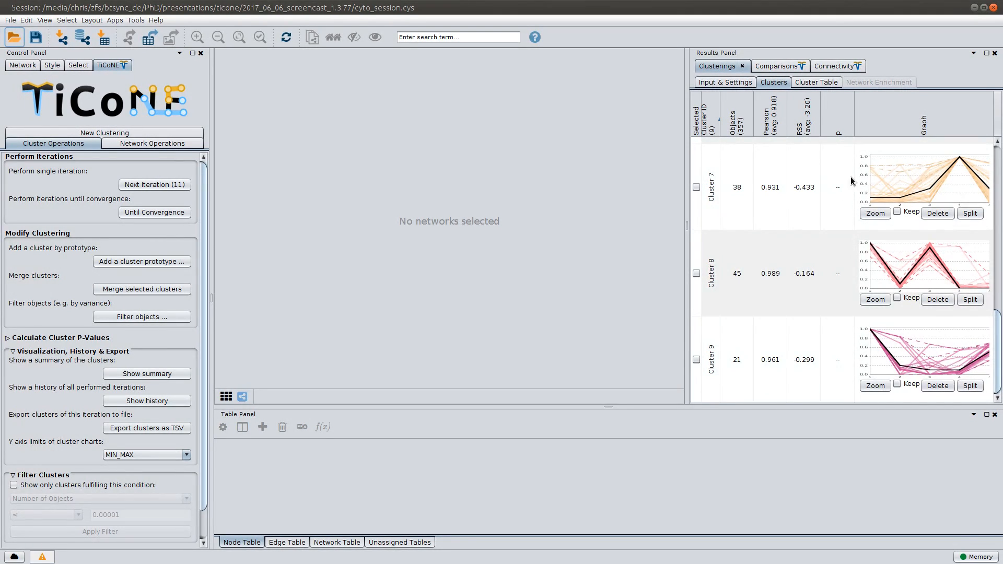
pyautogui.scroll(3, 850, 206)
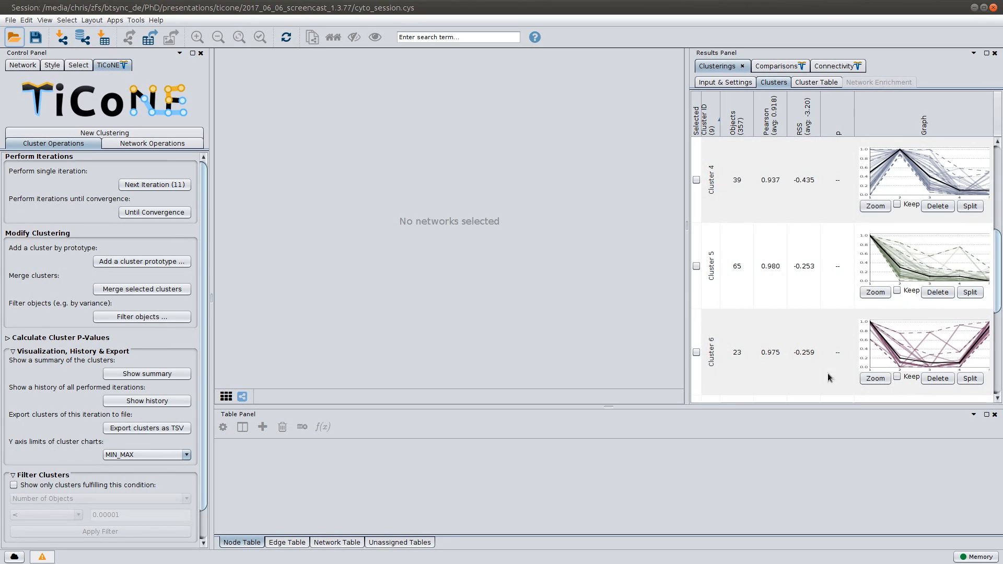
pyautogui.click(970, 379)
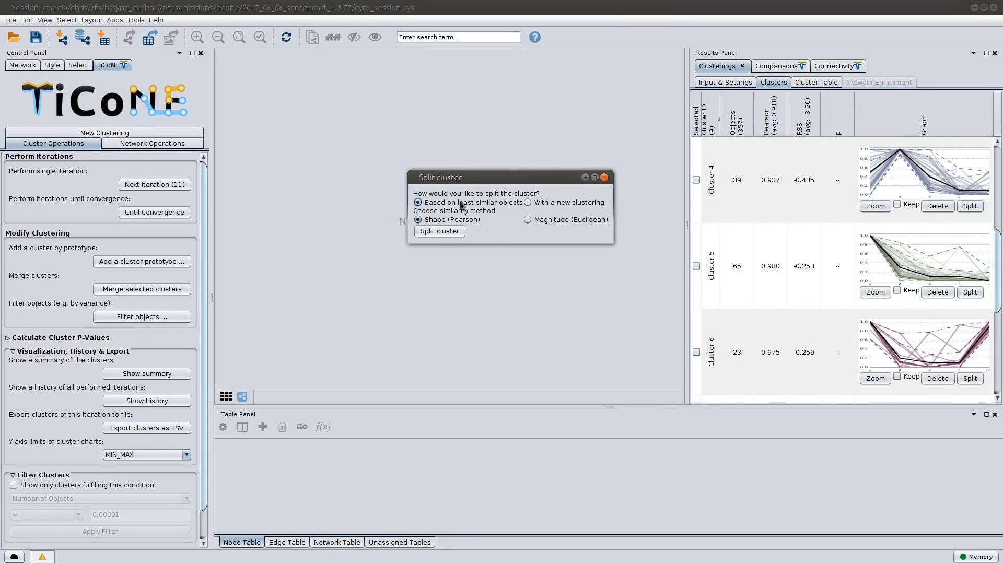
pyautogui.click(541, 222)
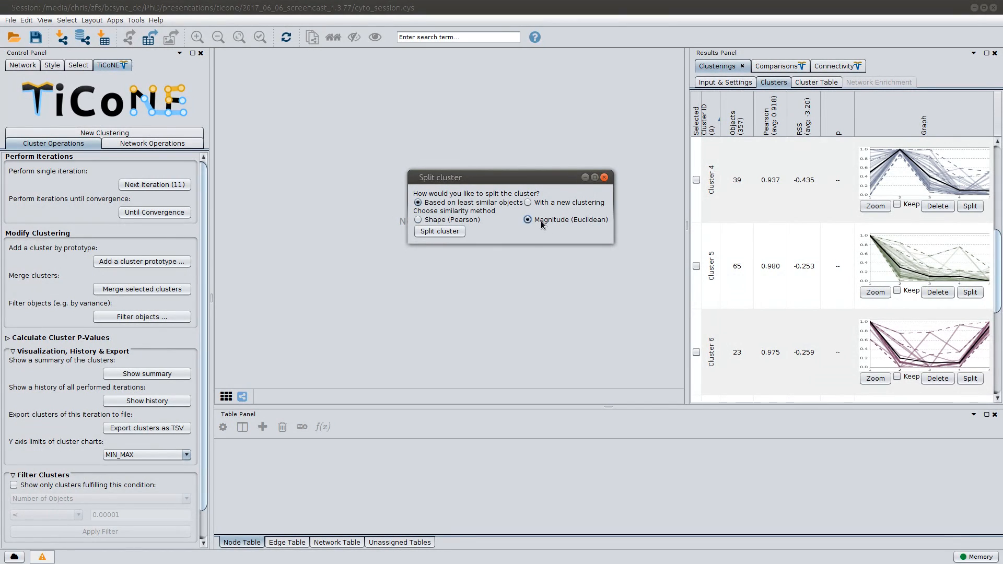
pyautogui.click(447, 230)
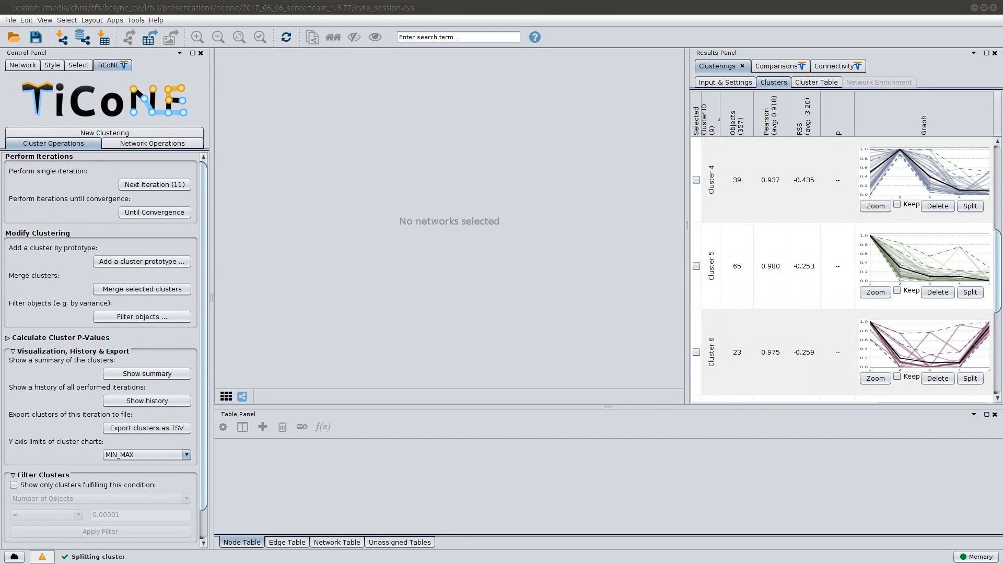
# - Save the new clusters from the Cluster 6 split and apply the changes to the clustering
pyautogui.moveTo(343, 92); pyautogui.dragTo(463, 100)
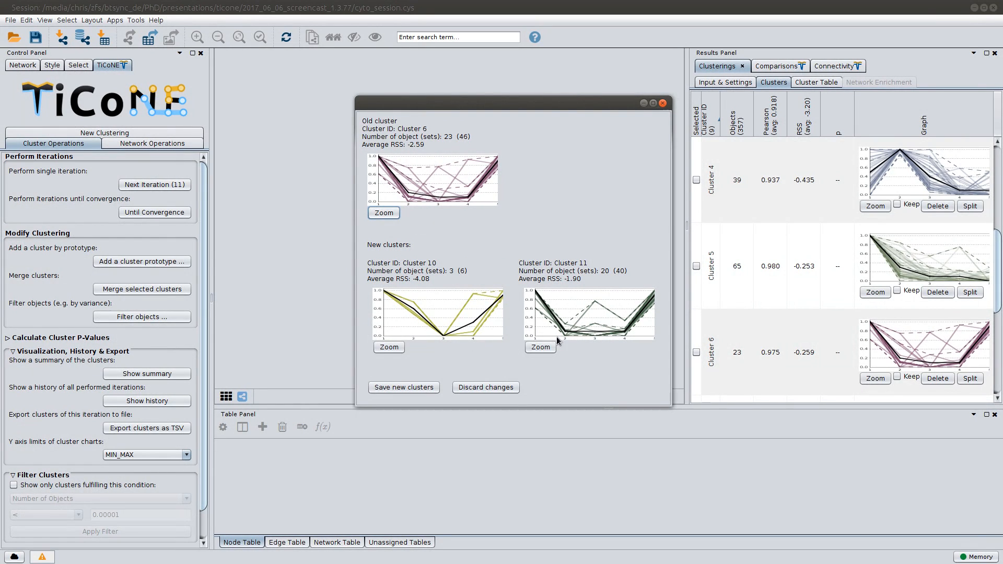
pyautogui.click(403, 387)
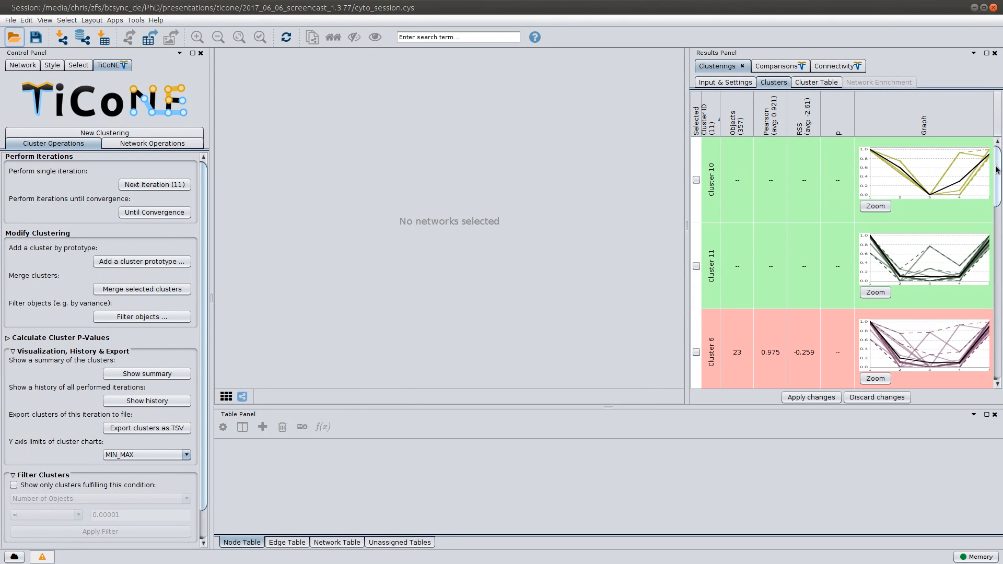
pyautogui.moveTo(998, 159)
pyautogui.mouseDown()
pyautogui.moveTo(999, 338)
pyautogui.moveTo(997, 158)
pyautogui.mouseUp()
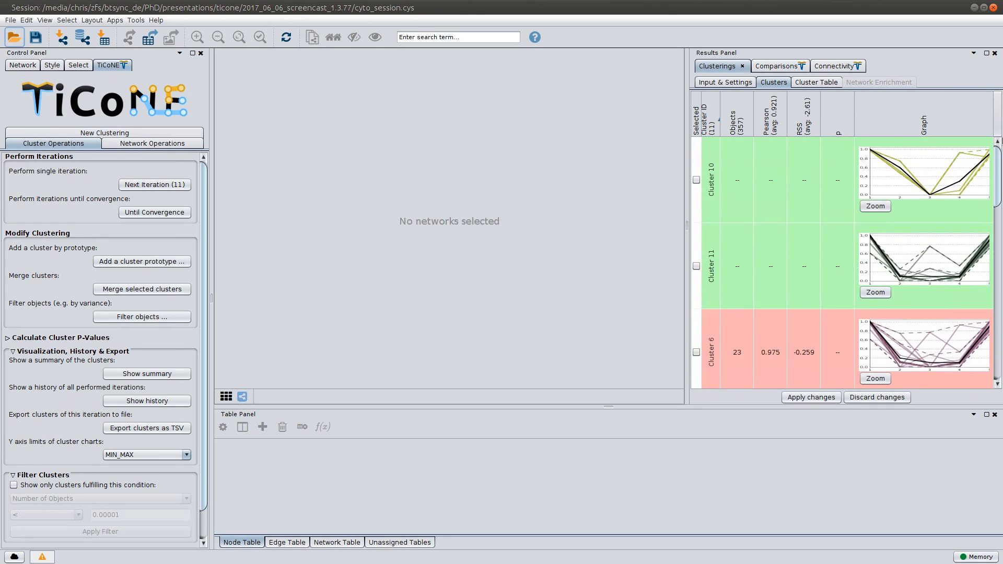
pyautogui.click(826, 398)
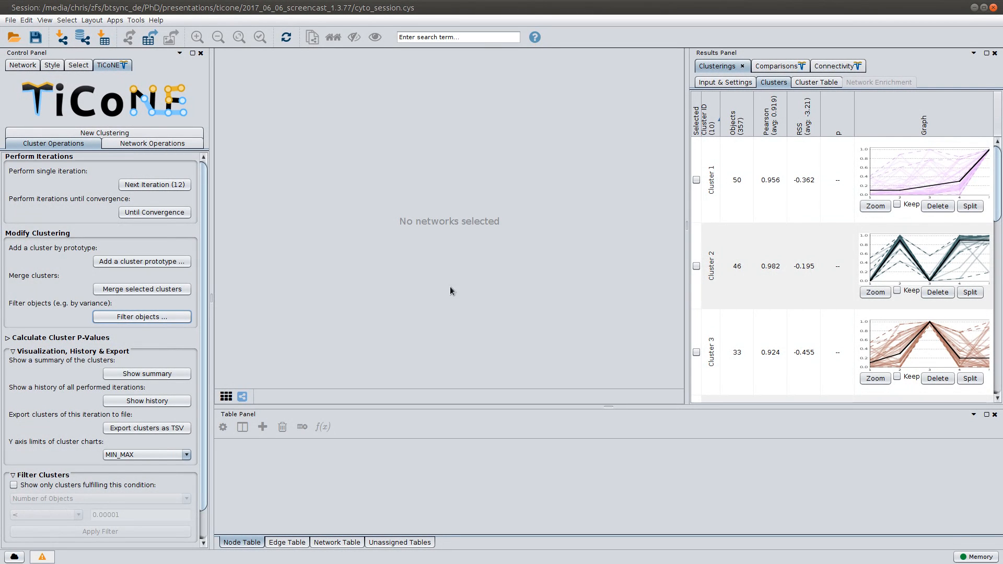
# - Filter for the 10 percent least fitting object sets across the clustering using Magnitude (Euclidean) similarity
pyautogui.click(114, 318)
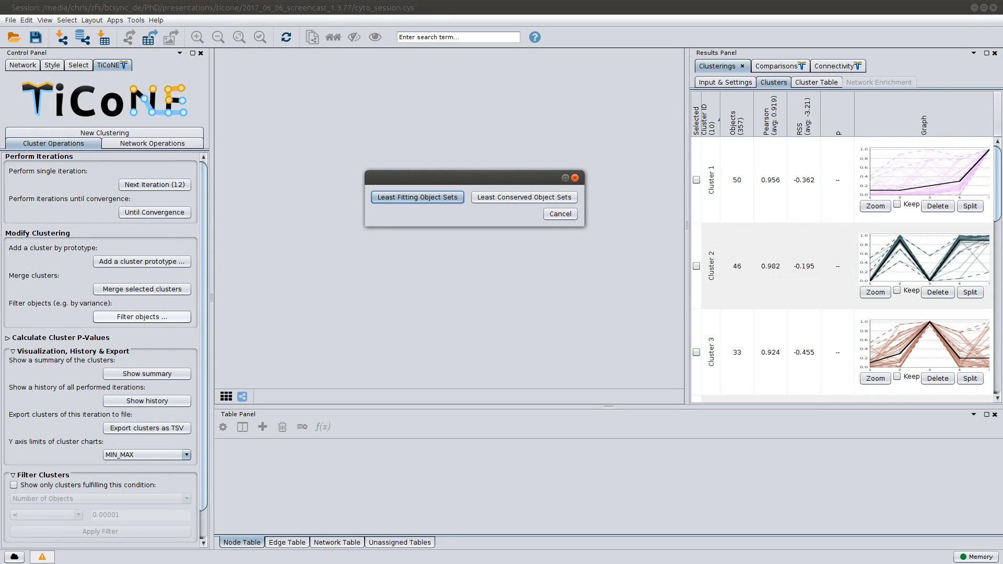
pyautogui.click(427, 198)
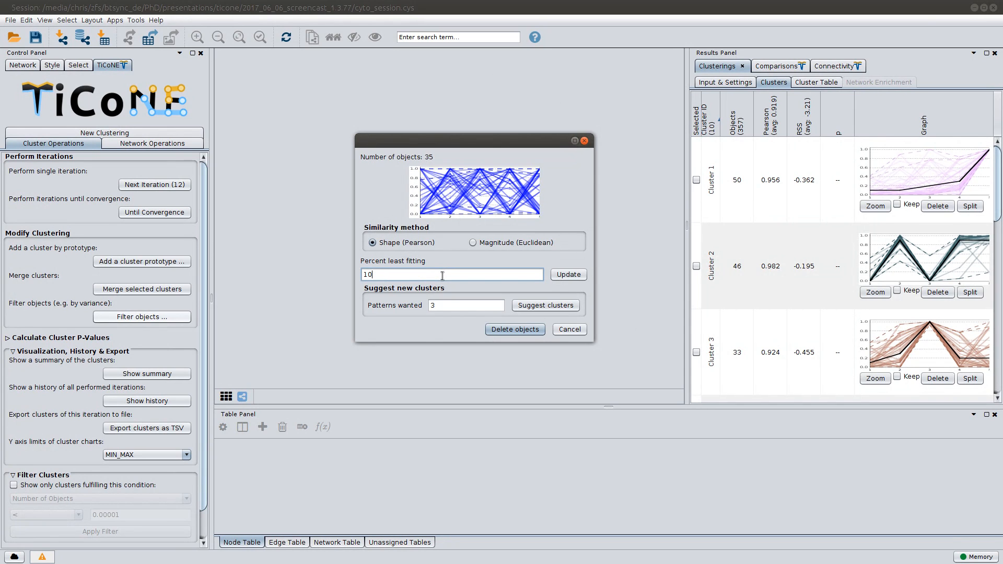
pyautogui.click(518, 239)
pyautogui.click(567, 275)
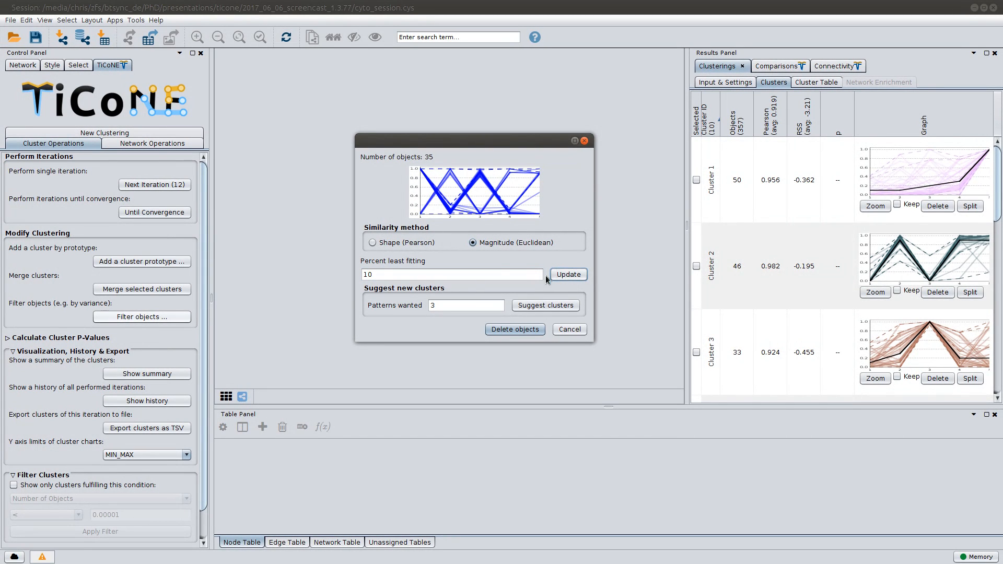
# - Suggest 3 new clusters from the least fitting object sets and save all of them to the clustering
pyautogui.click(444, 306)
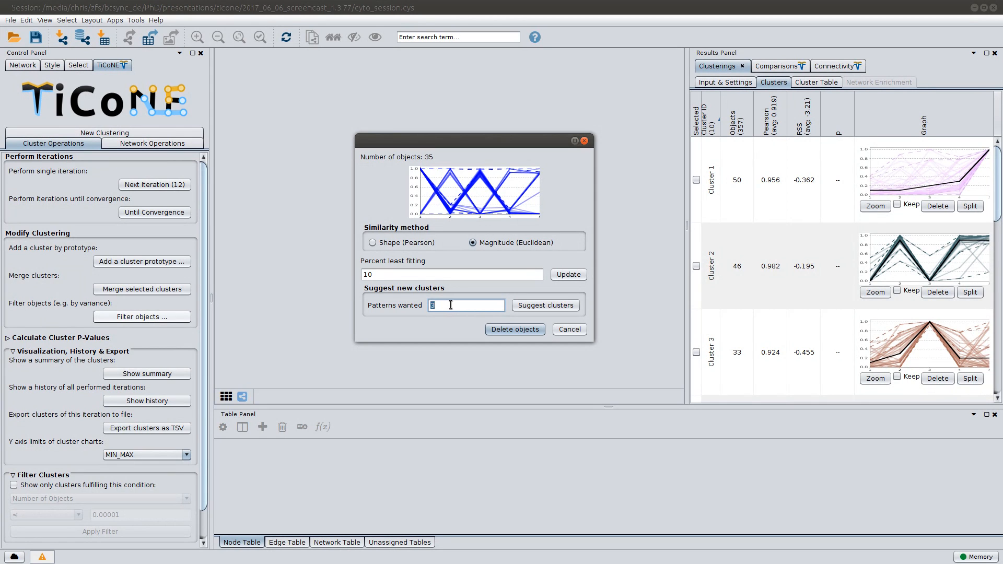
pyautogui.click(541, 308)
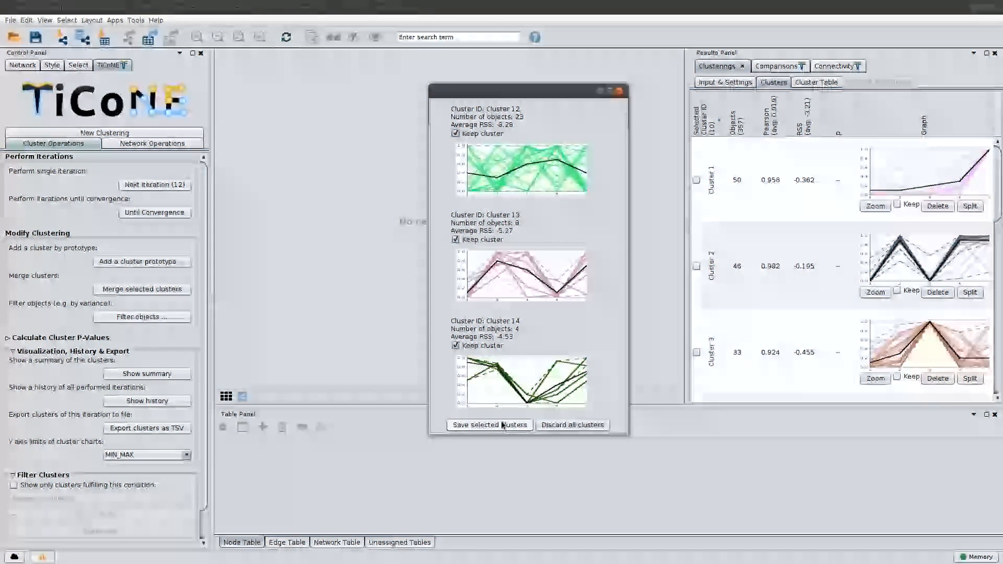
pyautogui.click(495, 424)
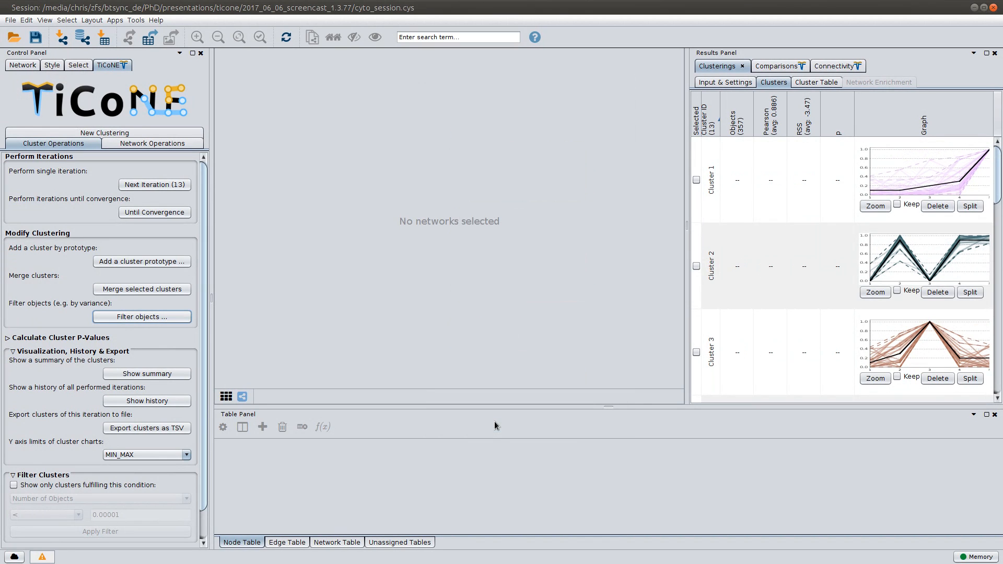
pyautogui.moveTo(998, 175); pyautogui.dragTo(1002, 360)
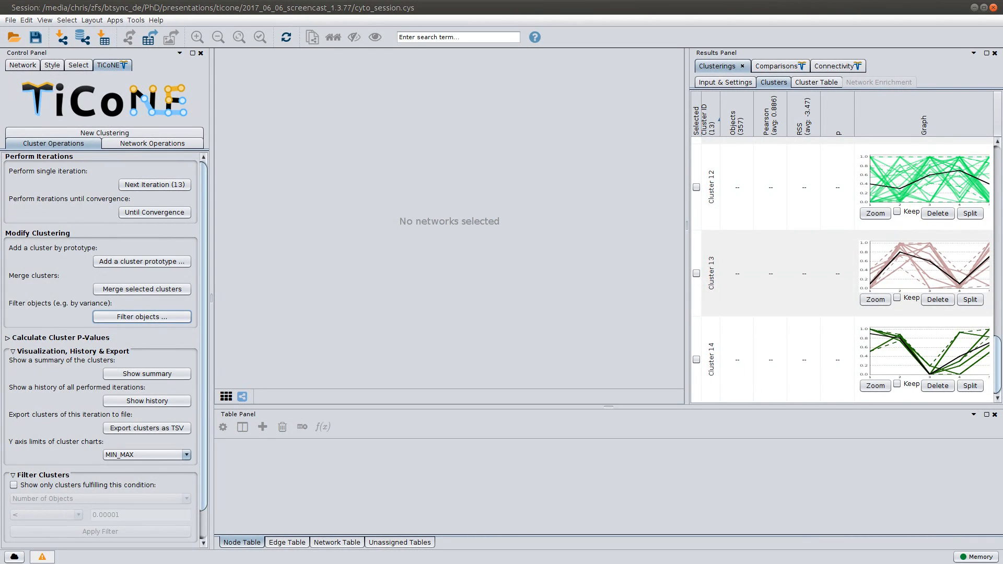
# - Open the iteration history, choose iteration #11 Splitting pattern, and reset the clustering to it
pyautogui.click(129, 401)
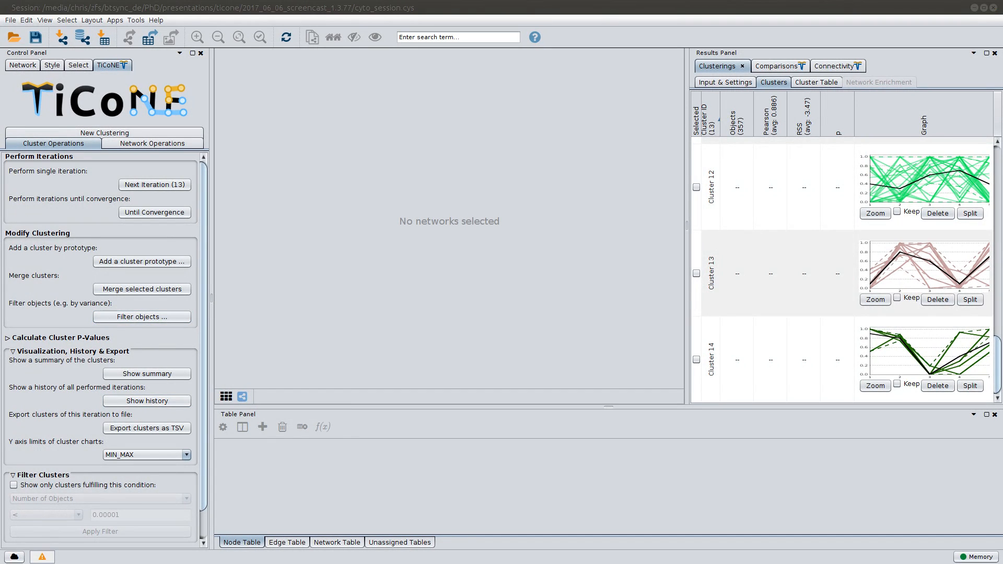
pyautogui.moveTo(1002, 99); pyautogui.dragTo(492, 134)
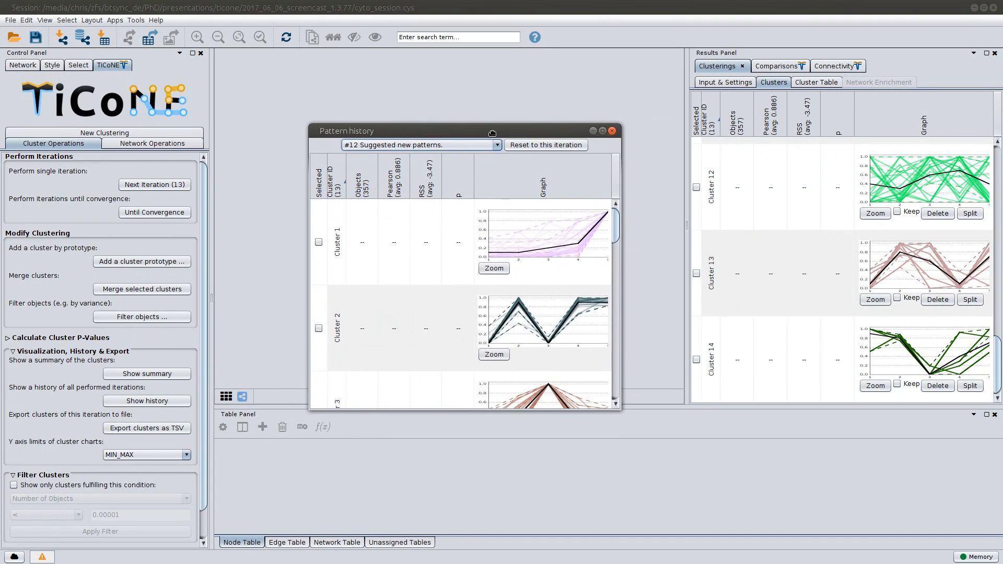
pyautogui.click(457, 145)
pyautogui.scroll(-2, 441, 177)
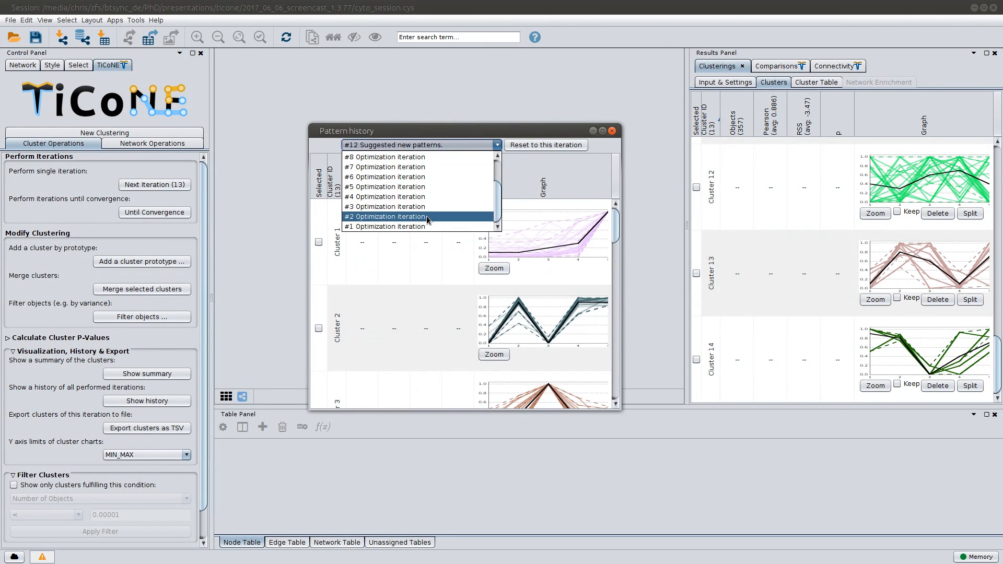
pyautogui.scroll(2, 426, 215)
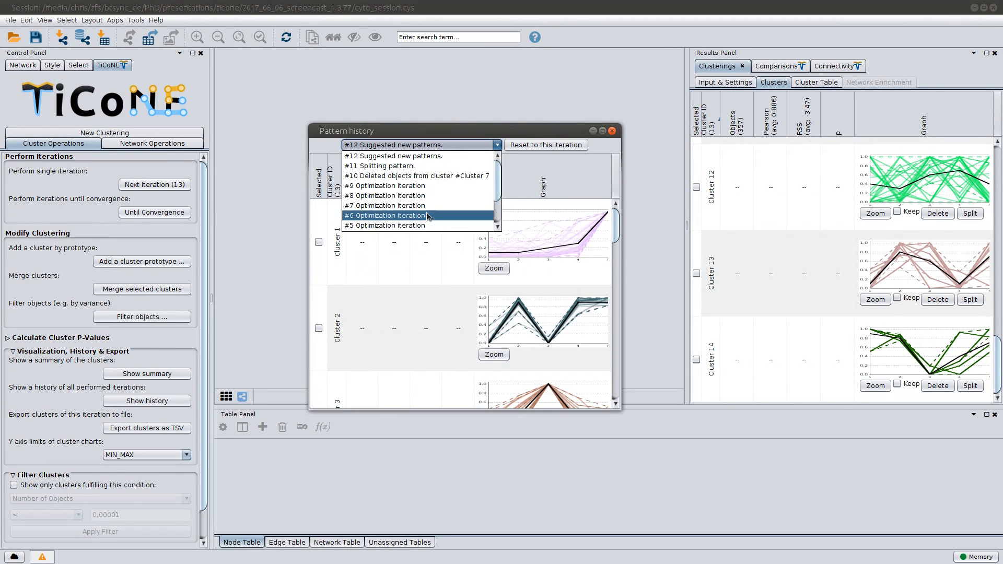
pyautogui.click(432, 166)
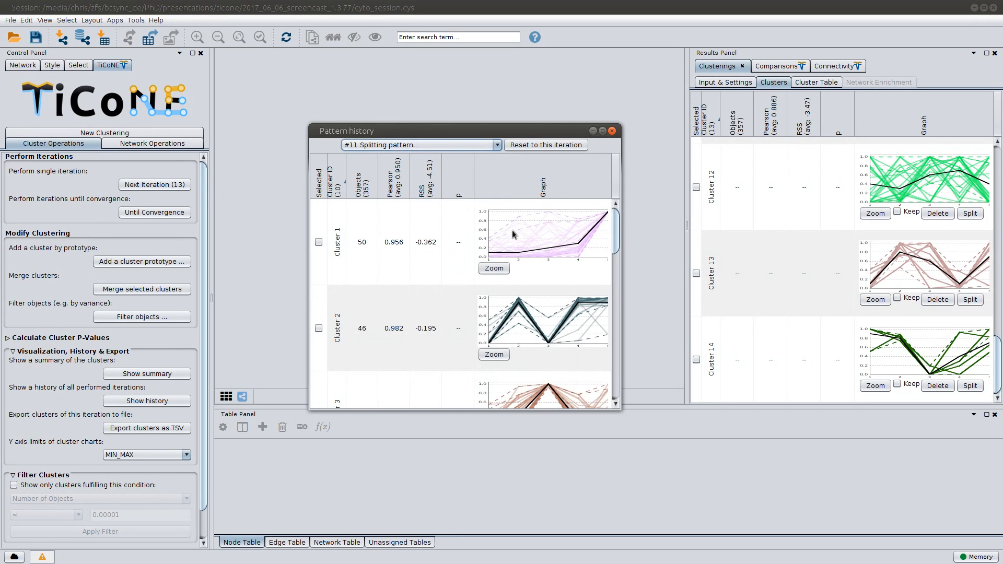
pyautogui.click(453, 147)
pyautogui.click(454, 149)
pyautogui.click(557, 146)
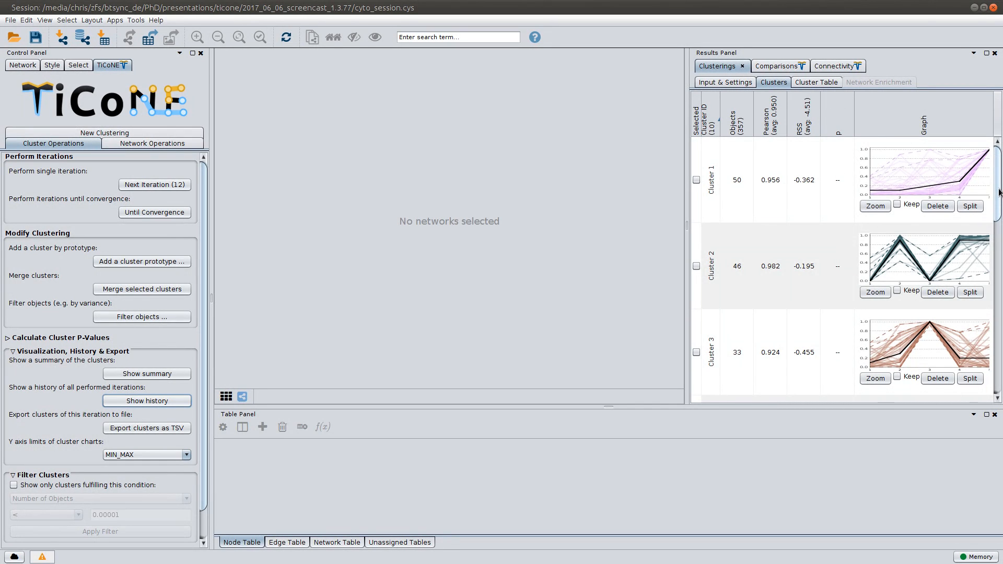
pyautogui.moveTo(999, 188); pyautogui.dragTo(1000, 212)
# - Calculate cluster p-values by permuting the prototype over time, using Number of Objects and Average Similarity with 1000 permutations
pyautogui.click(44, 339)
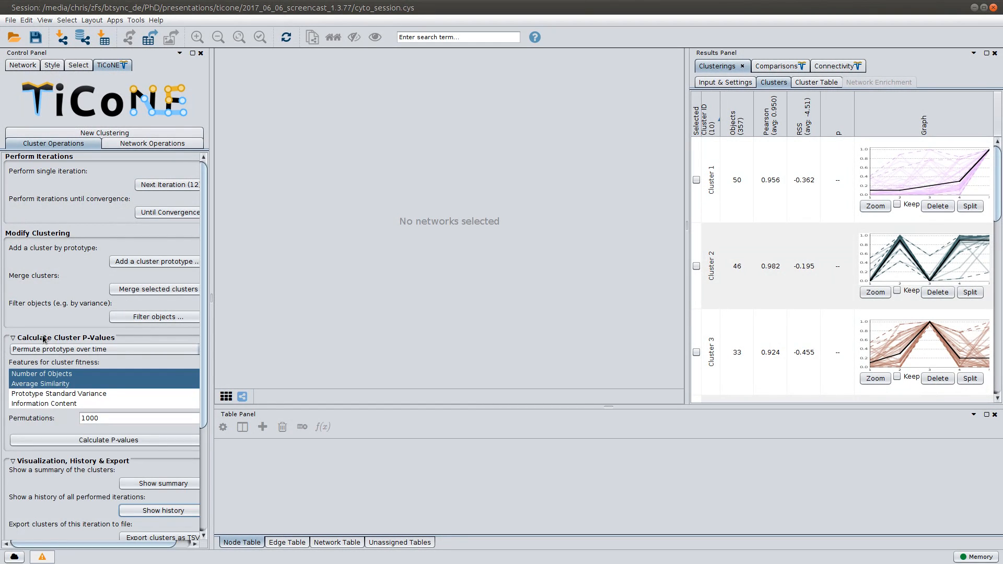
pyautogui.moveTo(210, 352); pyautogui.dragTo(226, 351)
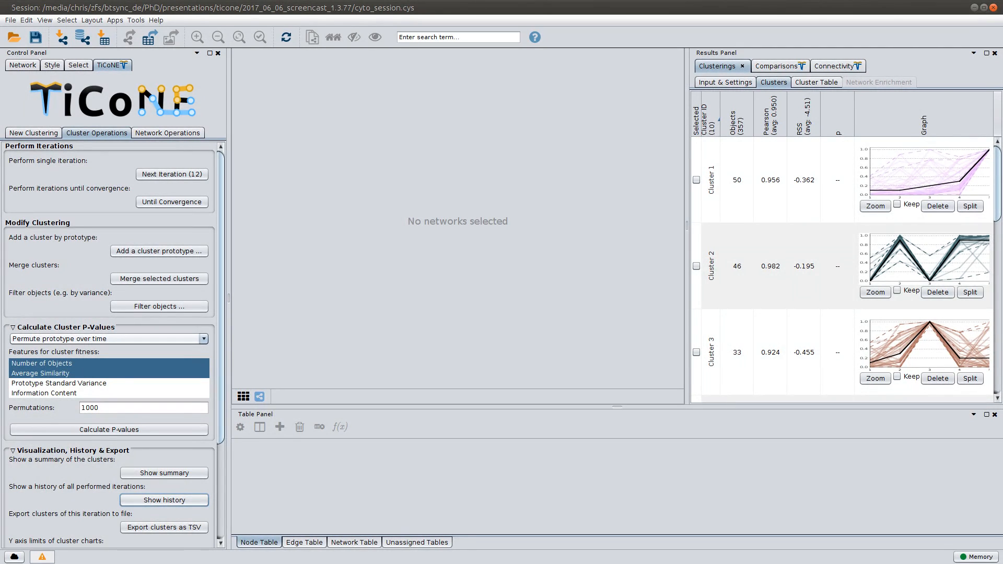
pyautogui.click(129, 340)
pyautogui.click(133, 336)
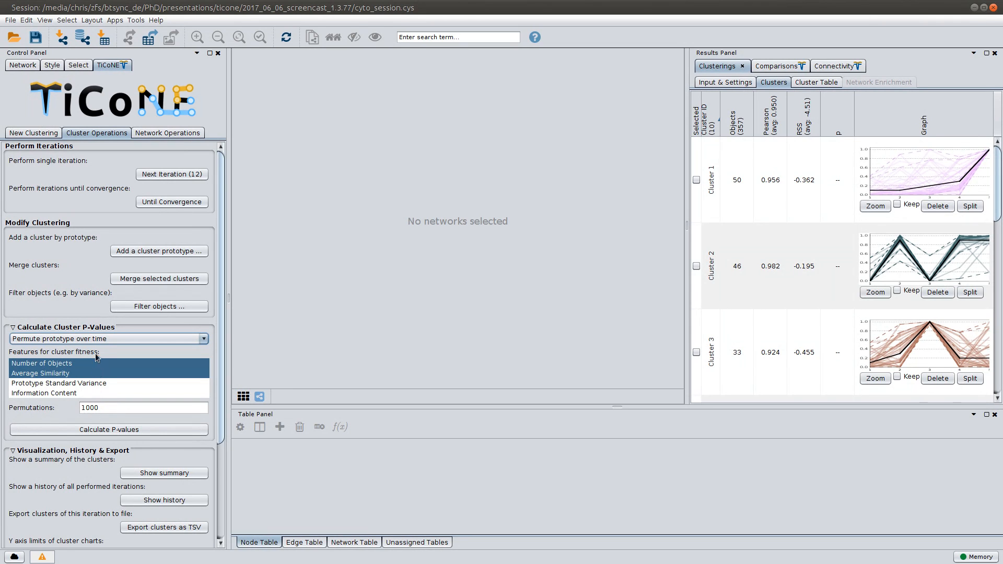
pyautogui.click(70, 430)
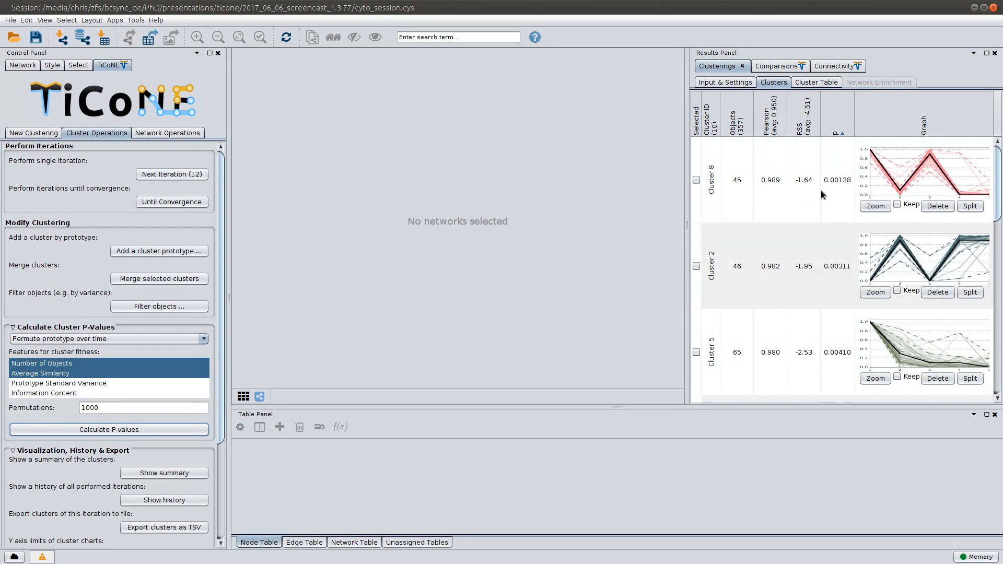
pyautogui.scroll(-3, 823, 194)
pyautogui.scroll(3, 824, 192)
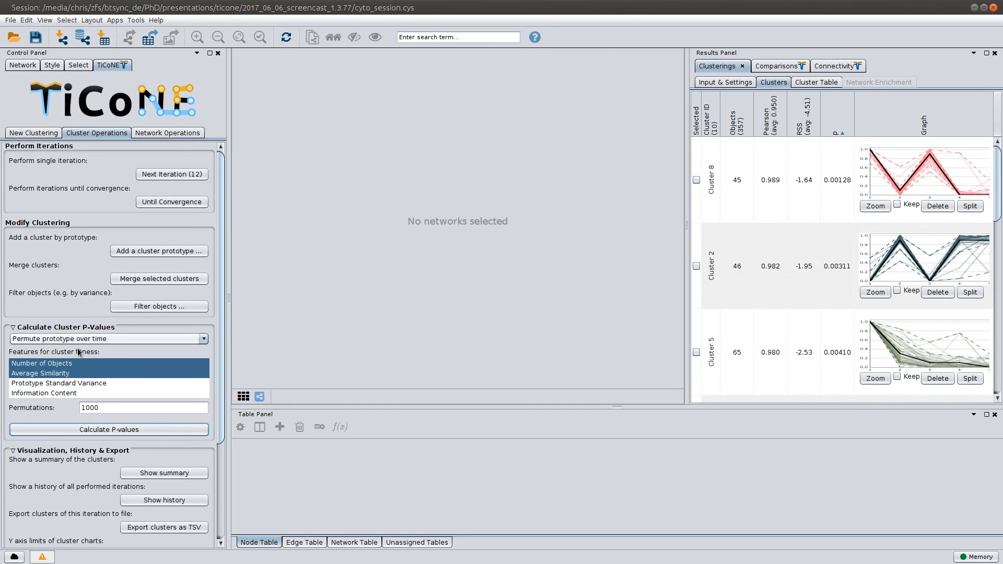
# - Filter the clusters to show only those with a P-value < 0.01
pyautogui.scroll(-5, 75, 387)
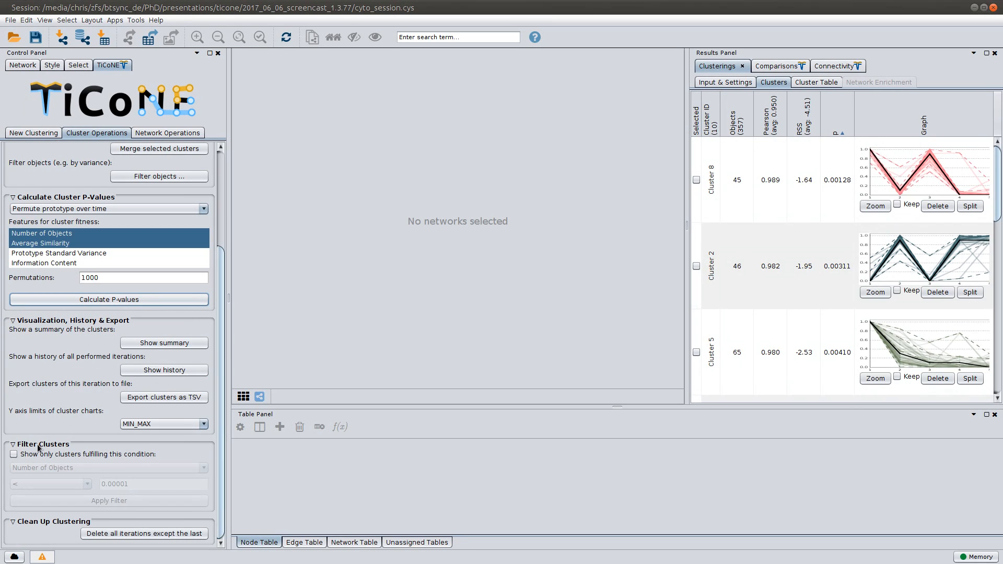
pyautogui.click(56, 454)
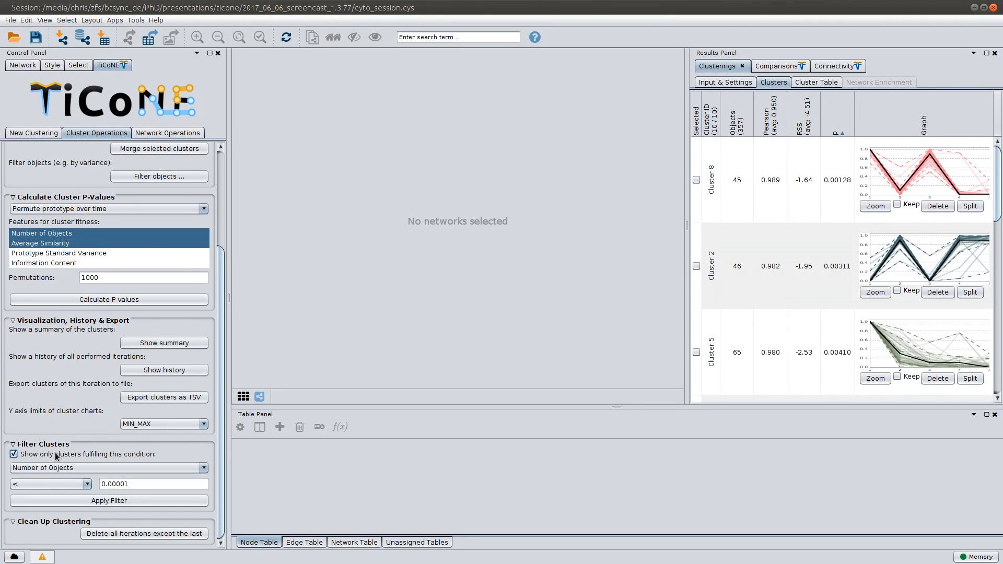
pyautogui.click(59, 468)
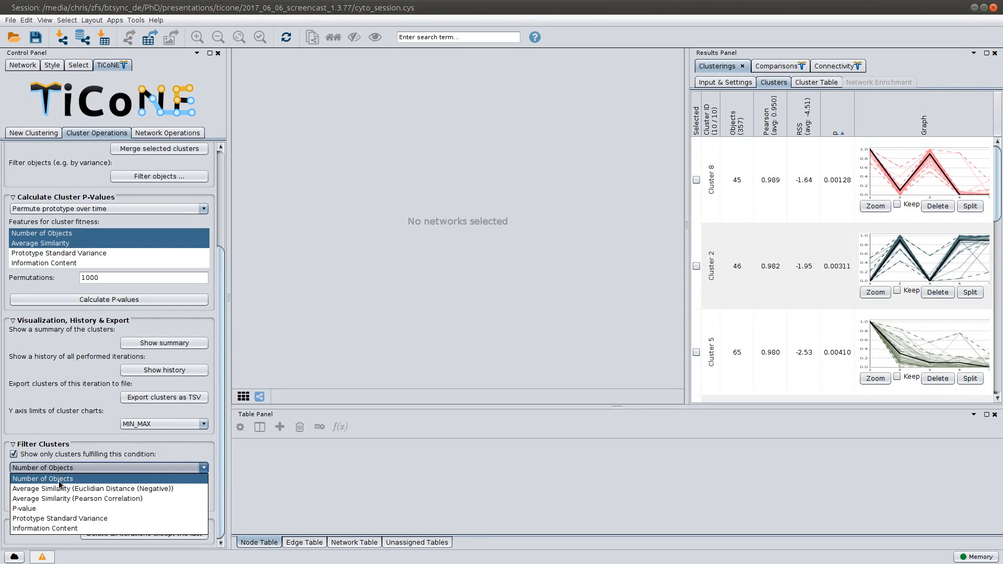
pyautogui.click(58, 506)
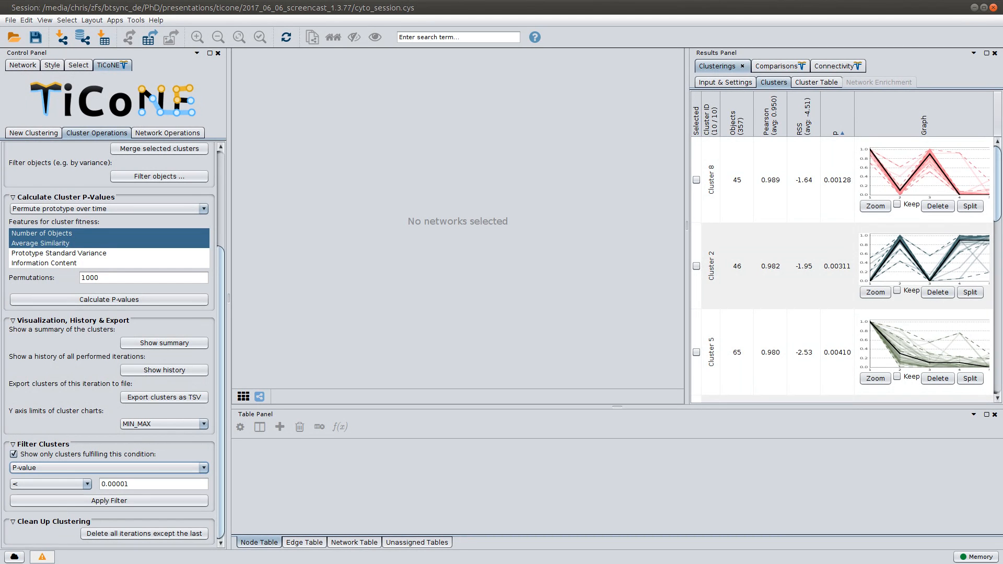
pyautogui.moveTo(129, 484); pyautogui.dragTo(114, 484)
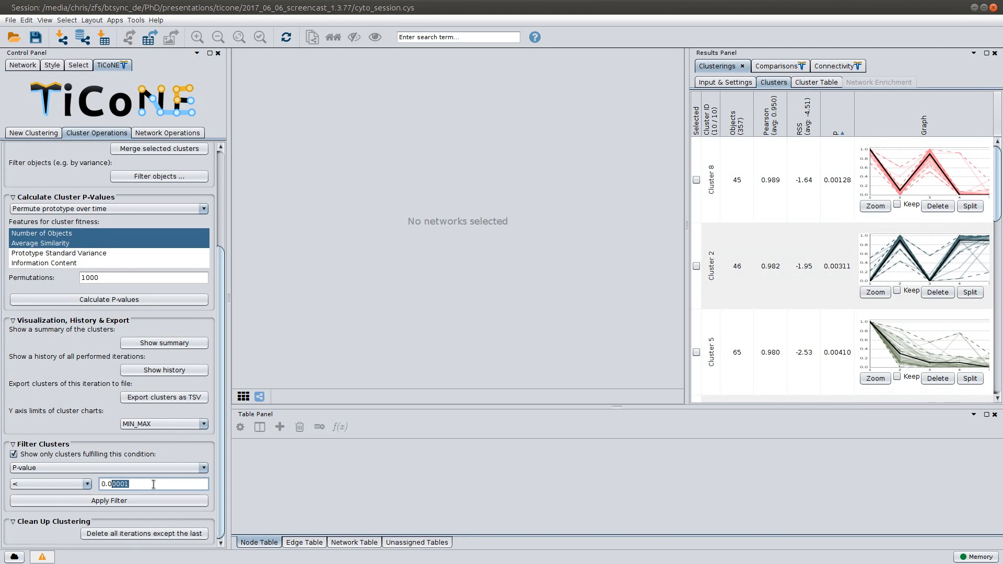
pyautogui.write('1')
pyautogui.click(137, 502)
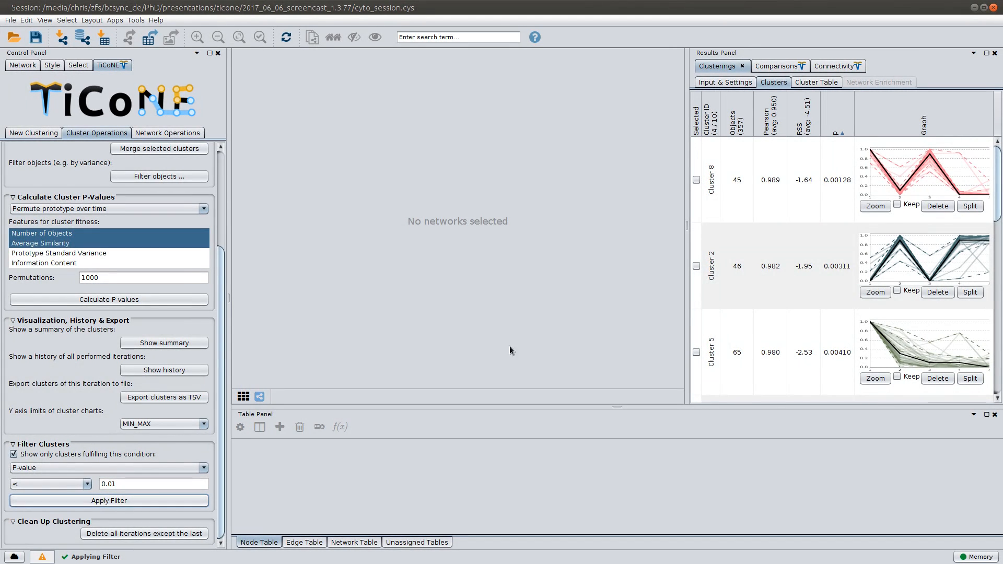
pyautogui.scroll(-5, 825, 228)
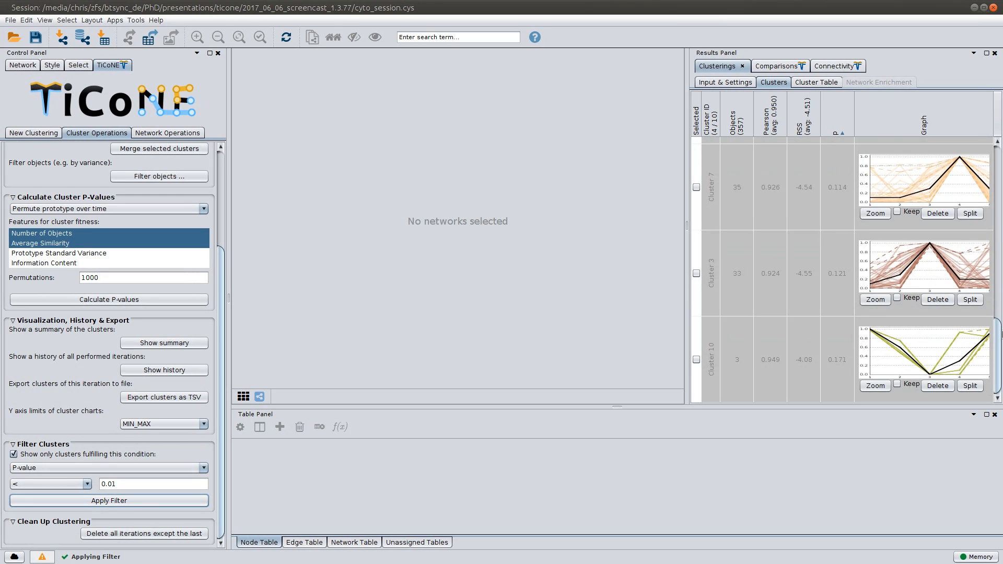
pyautogui.moveTo(998, 334); pyautogui.dragTo(1000, 153)
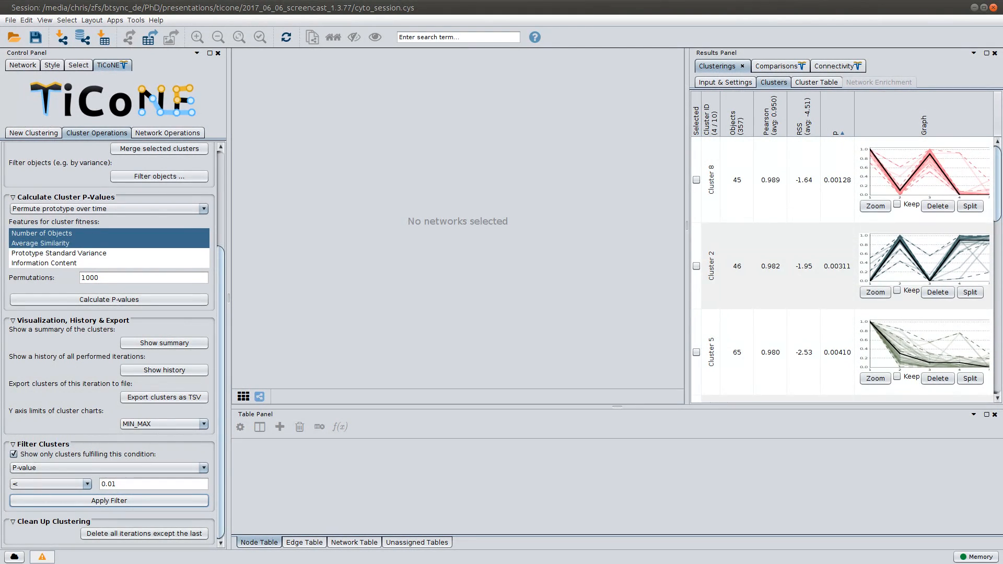
# - Select all clusters that pass the p-value filter
pyautogui.click(694, 131)
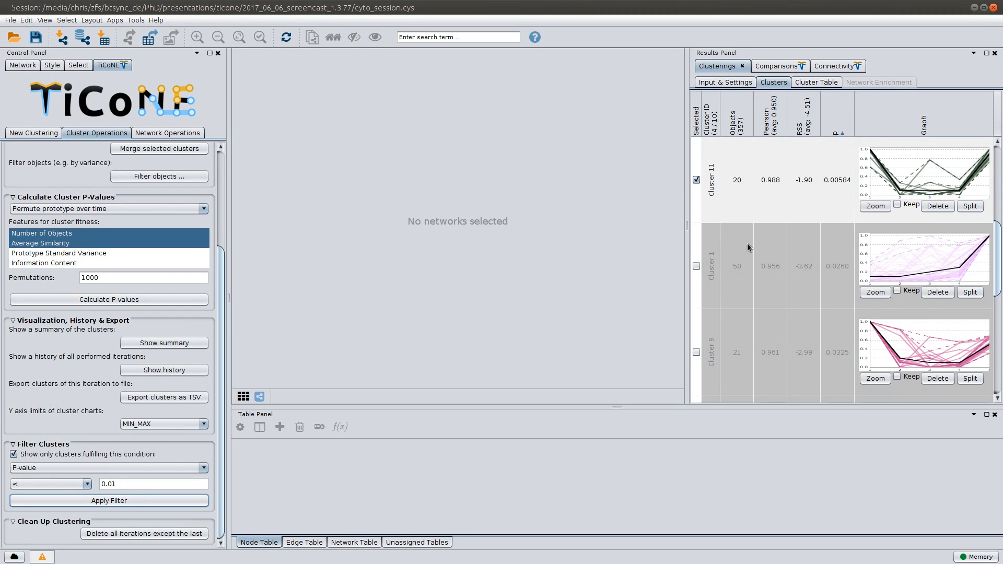
pyautogui.scroll(-2, 746, 242)
pyautogui.scroll(3, 747, 243)
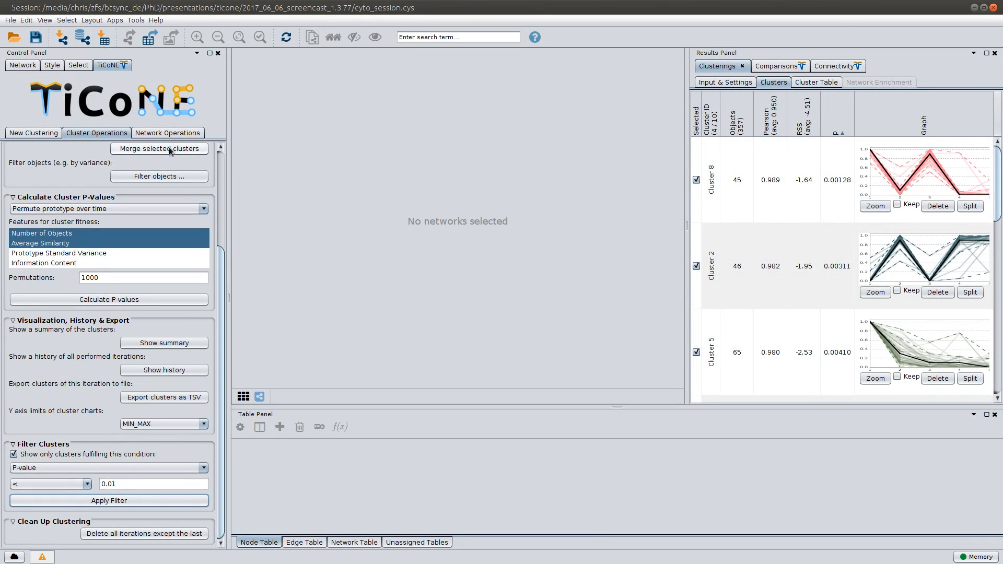
# - Create a network view for the cytoscape_toy_network network
pyautogui.click(178, 133)
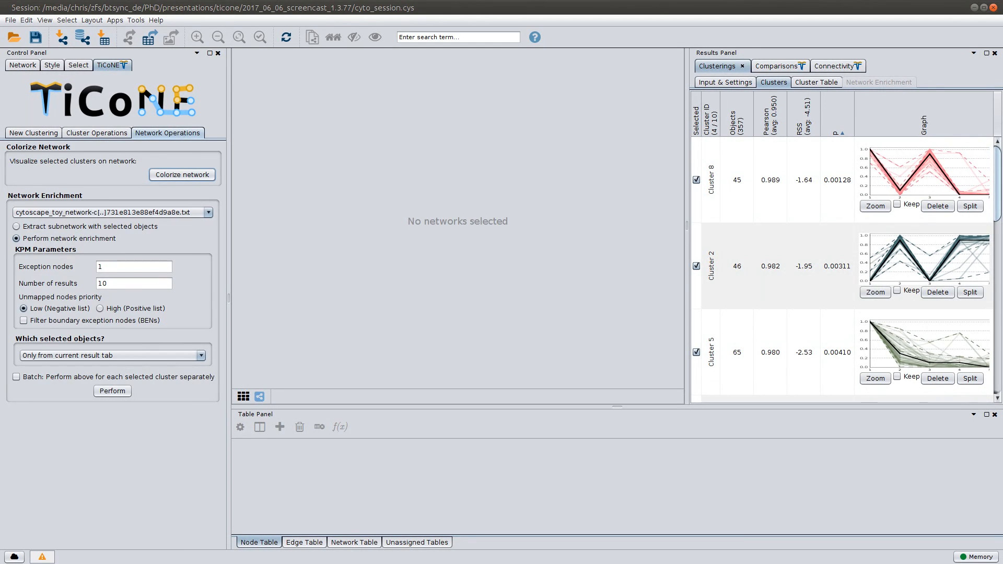
pyautogui.click(97, 132)
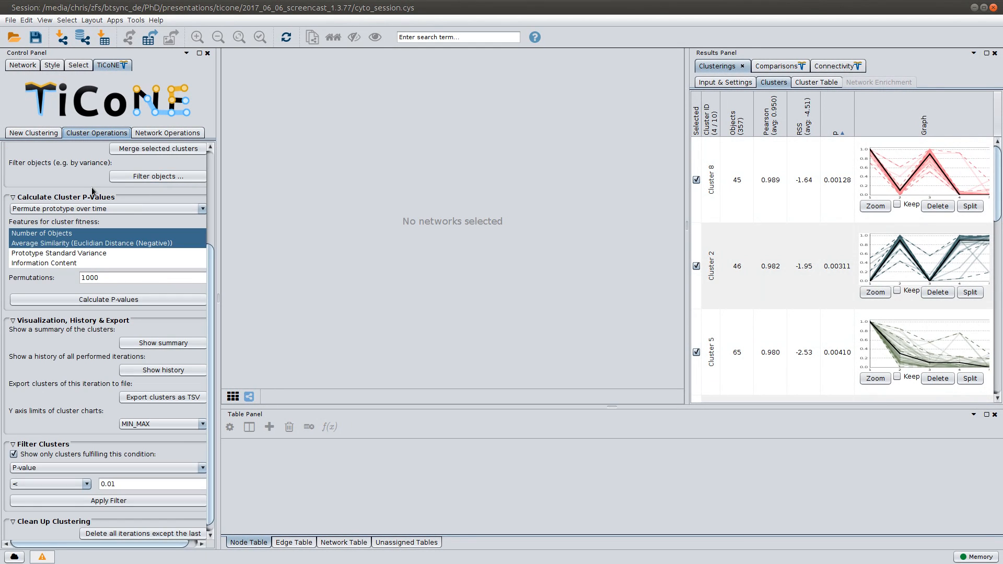
pyautogui.click(22, 64)
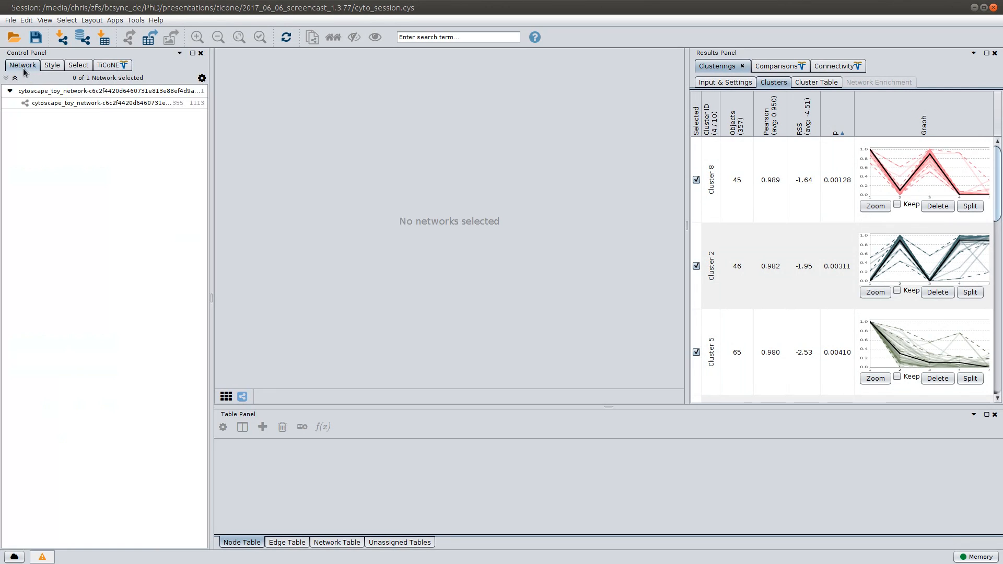
pyautogui.rightClick(94, 103)
pyautogui.click(105, 124)
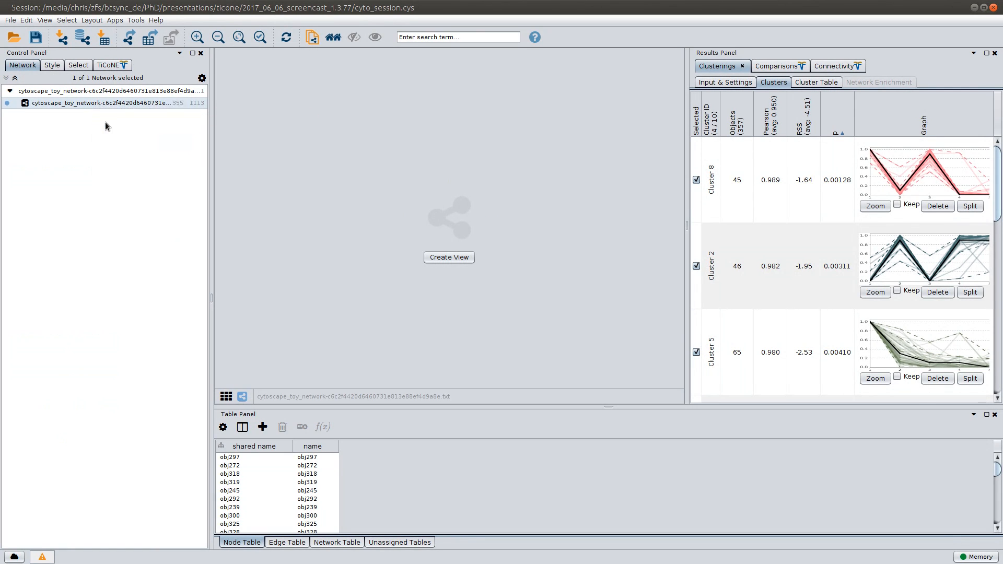
# - Colorize the network by the selected clusters
pyautogui.click(111, 65)
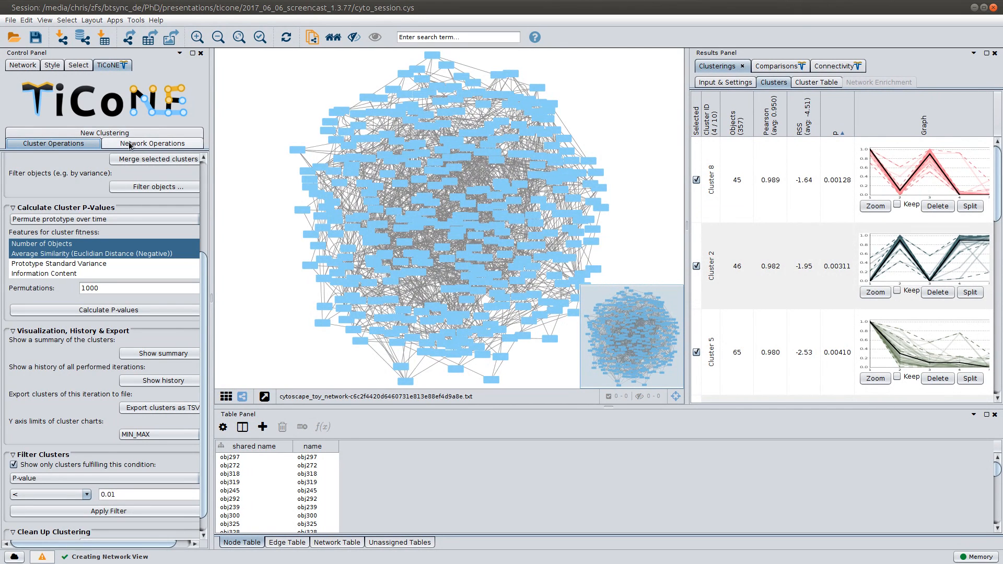
pyautogui.click(131, 144)
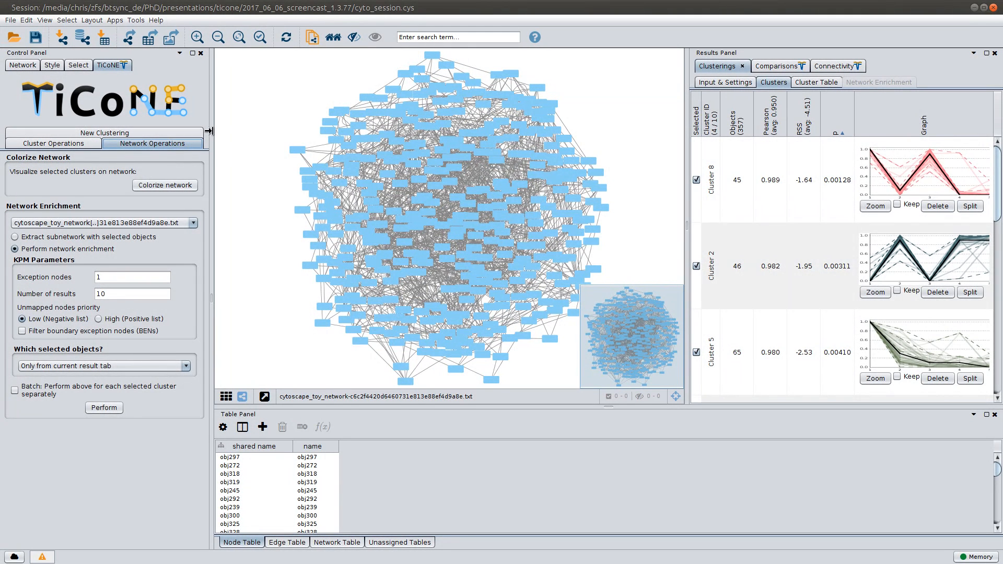
pyautogui.moveTo(214, 131); pyautogui.dragTo(221, 130)
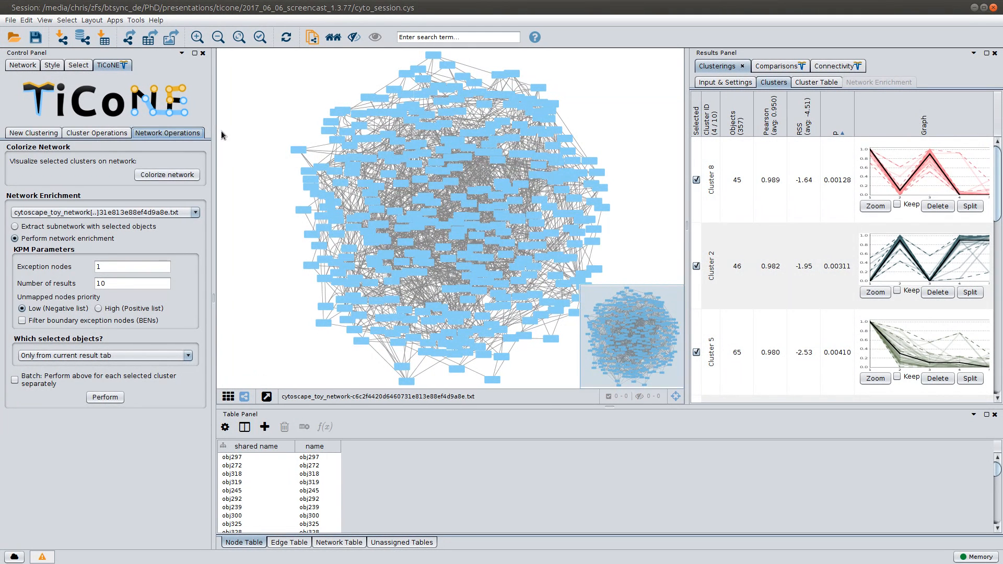
pyautogui.click(175, 178)
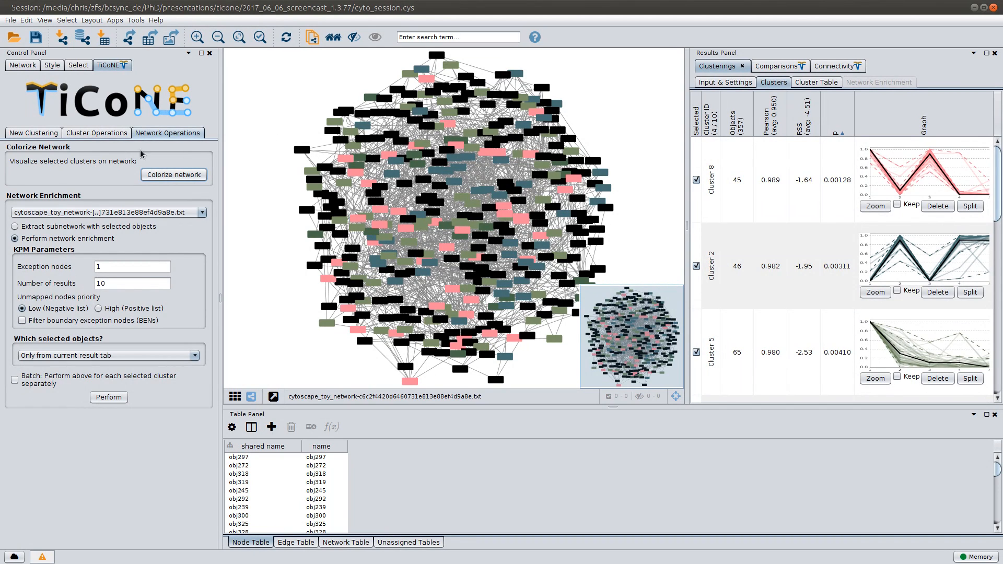
# - Perform network enrichment on the toy network for the selected clusters with 1 exception node and 10 results, keeping the network views open
pyautogui.click(123, 214)
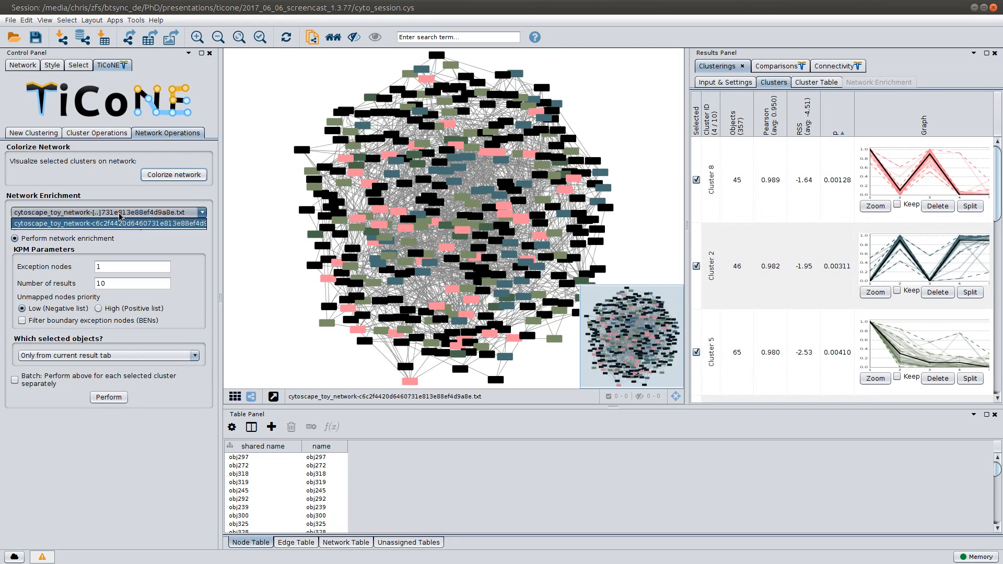
pyautogui.click(124, 216)
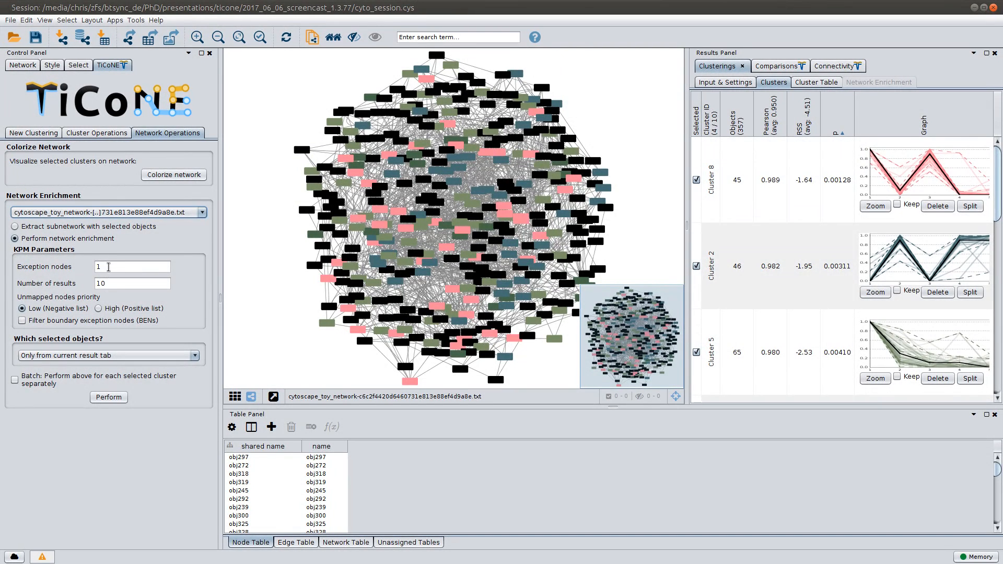
pyautogui.click(113, 285)
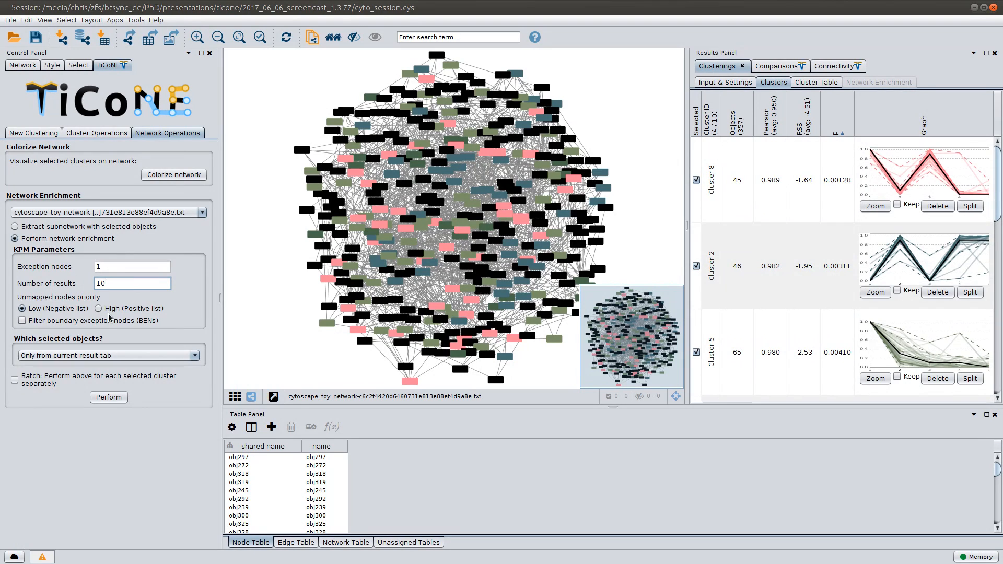
pyautogui.click(106, 399)
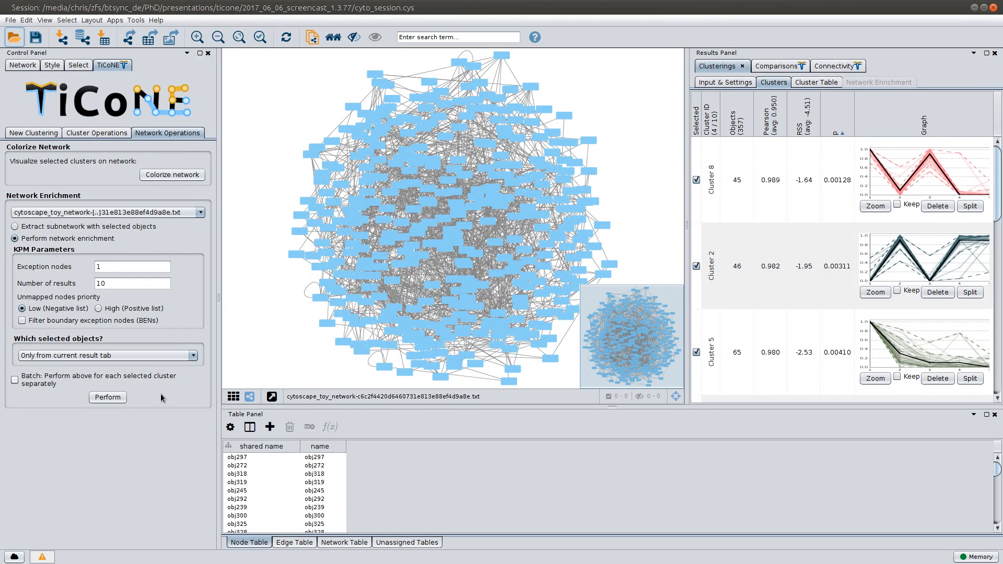
pyautogui.click(117, 399)
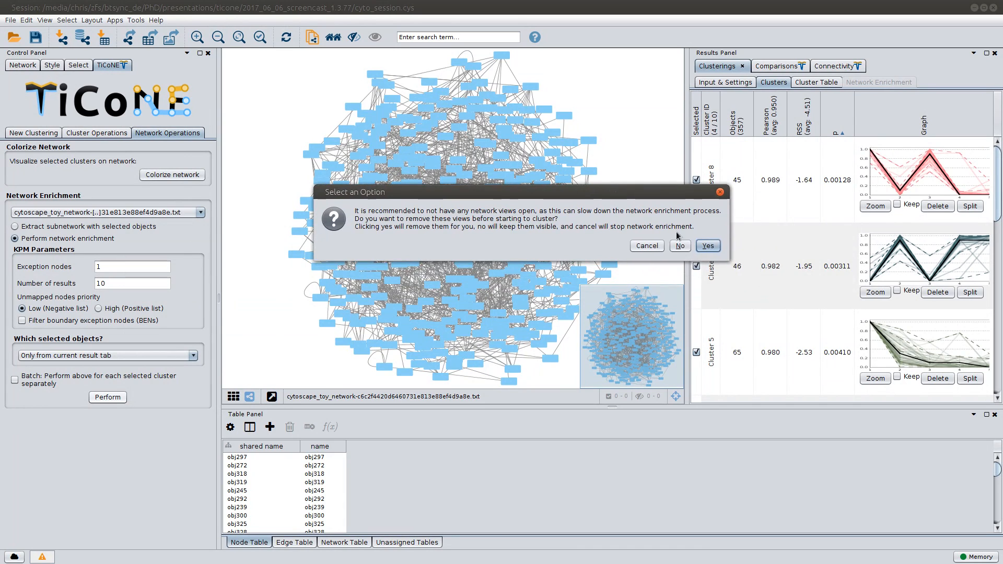
pyautogui.click(679, 244)
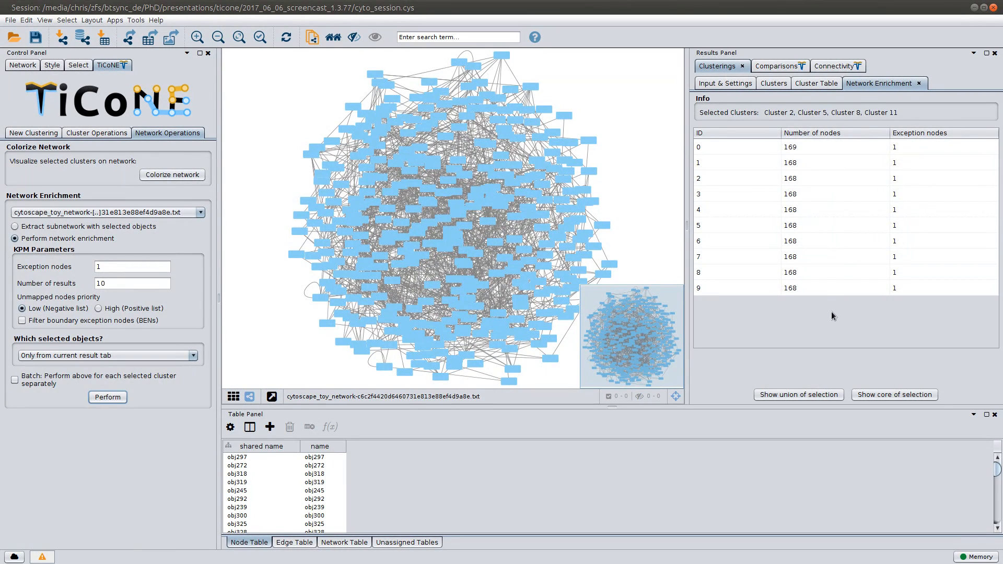
# - Inspect network enrichment results 0 and 1 by highlighting their nodes on the toy network
pyautogui.click(818, 148)
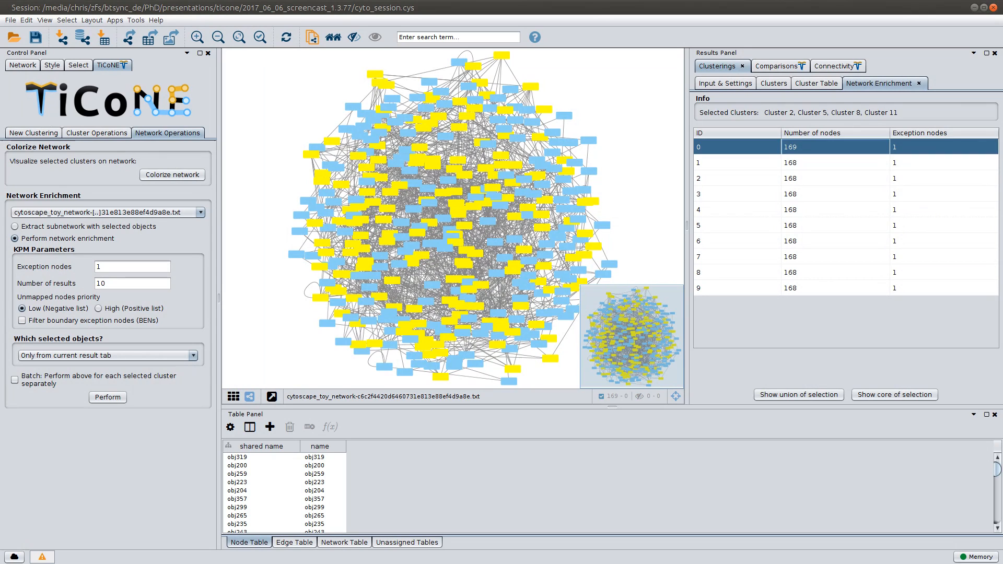
pyautogui.click(803, 164)
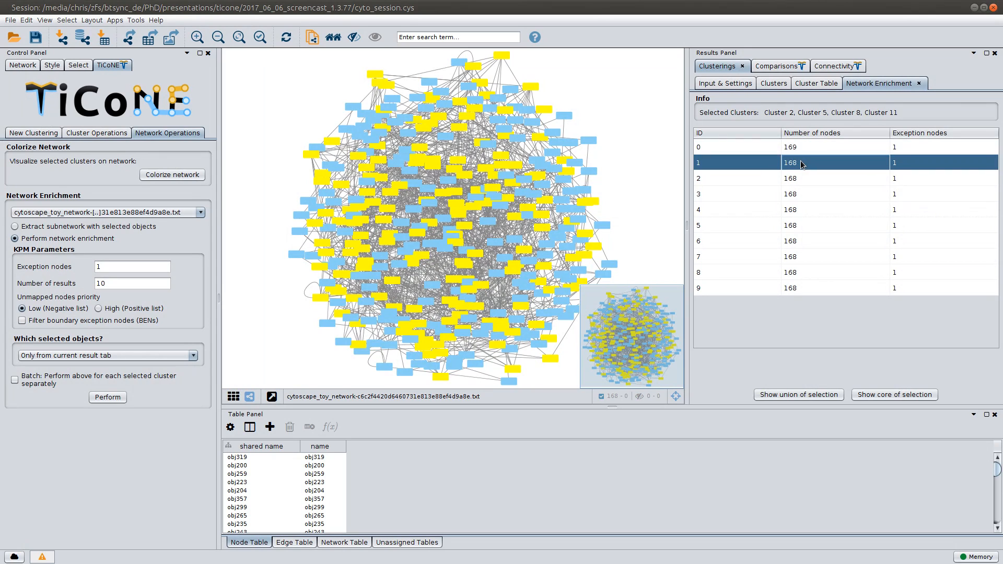
pyautogui.press('Up')
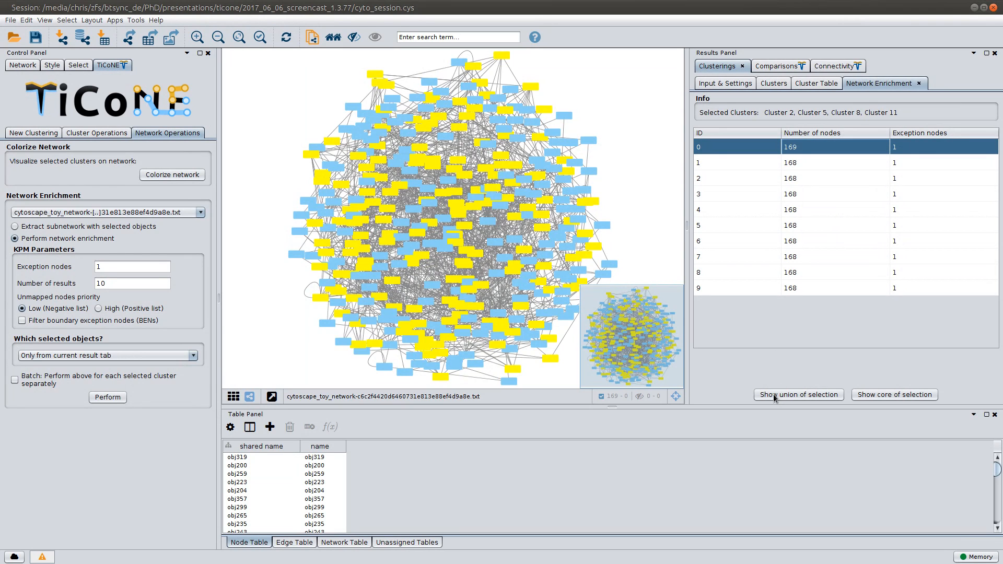
# - Show the union of enrichment results 0 to 4 as a network and colorize it by the selected clusters
pyautogui.click(878, 396)
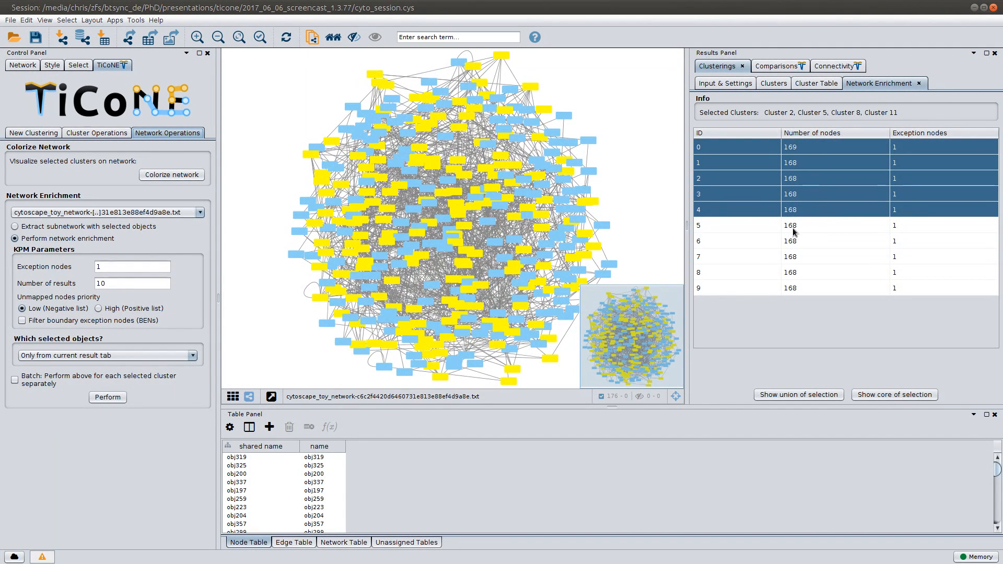
pyautogui.click(787, 395)
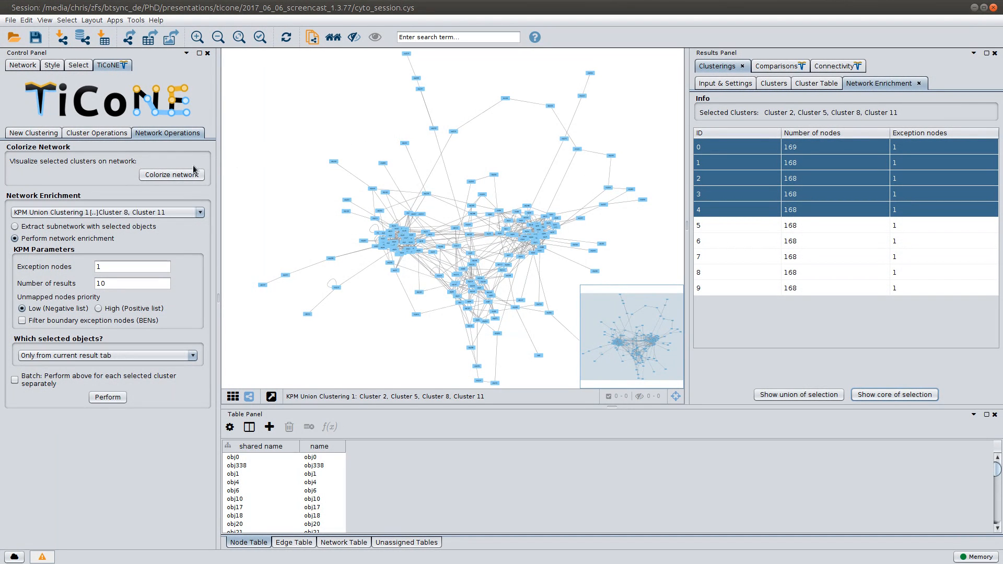
pyautogui.click(180, 176)
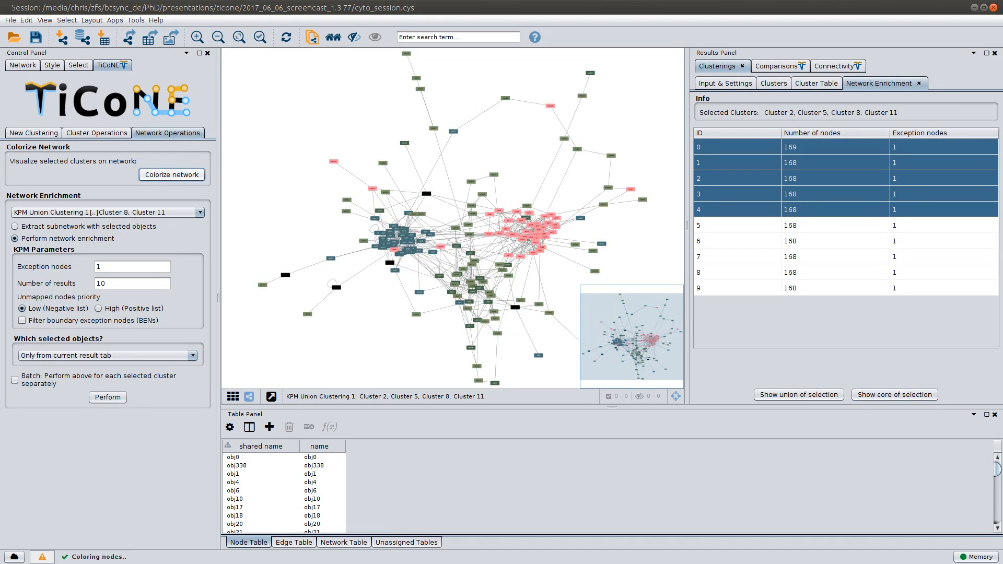